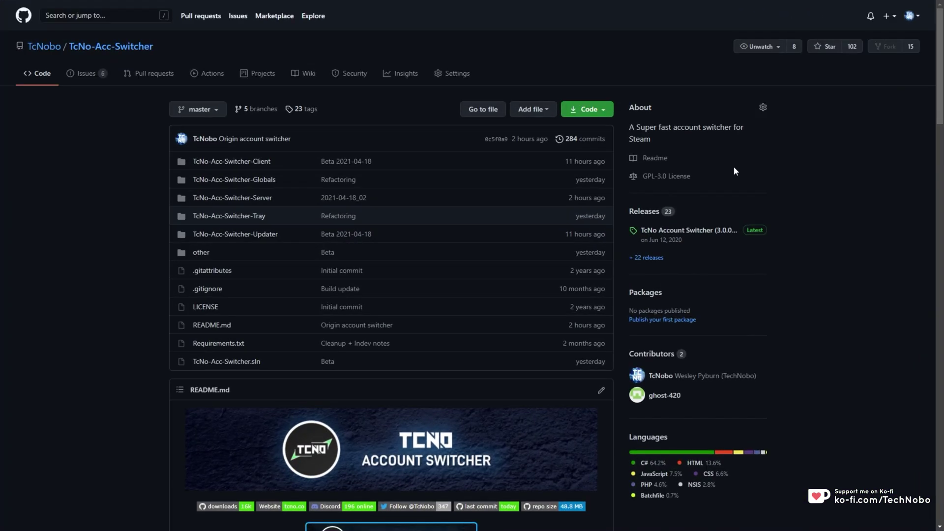
- Scroll up and down through the switcher's description page to review it
scroll(736, 170, down, 20)
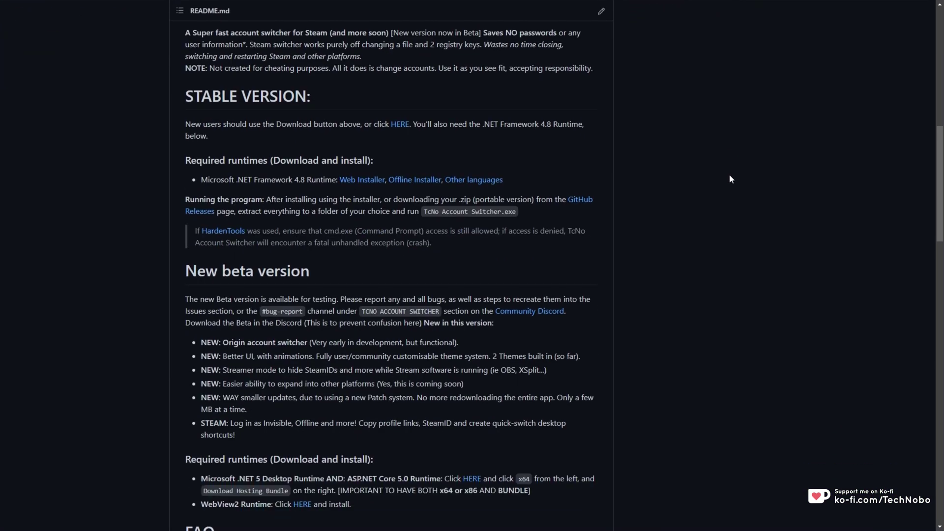
scroll(721, 196, up, 3)
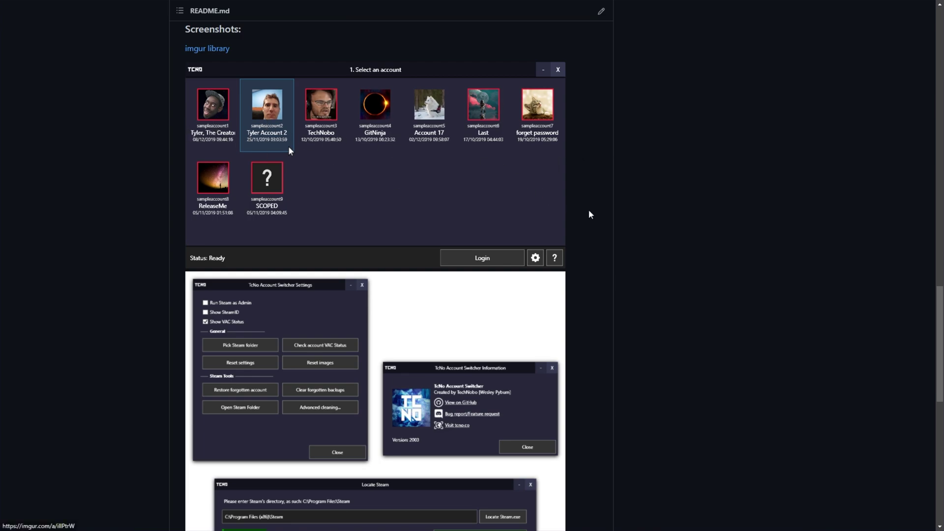
scroll(619, 214, up, 15)
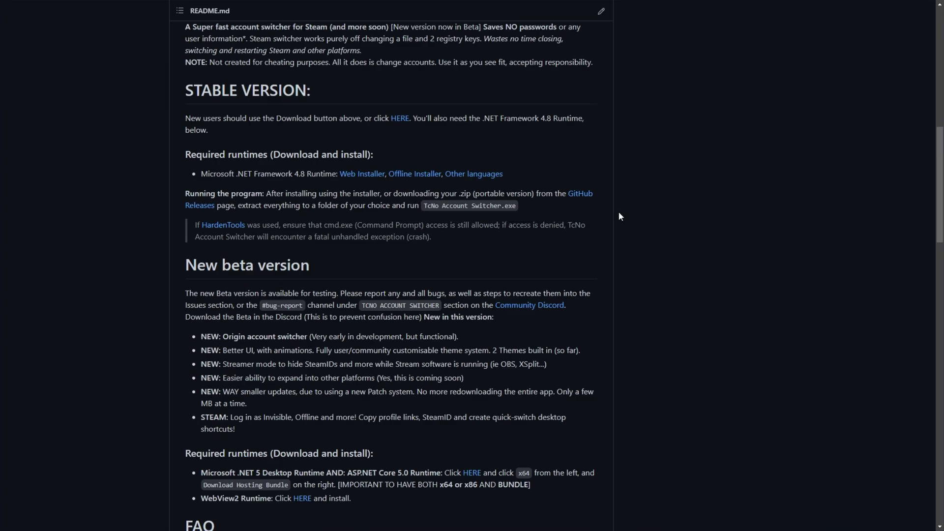
scroll(619, 216, up, 10)
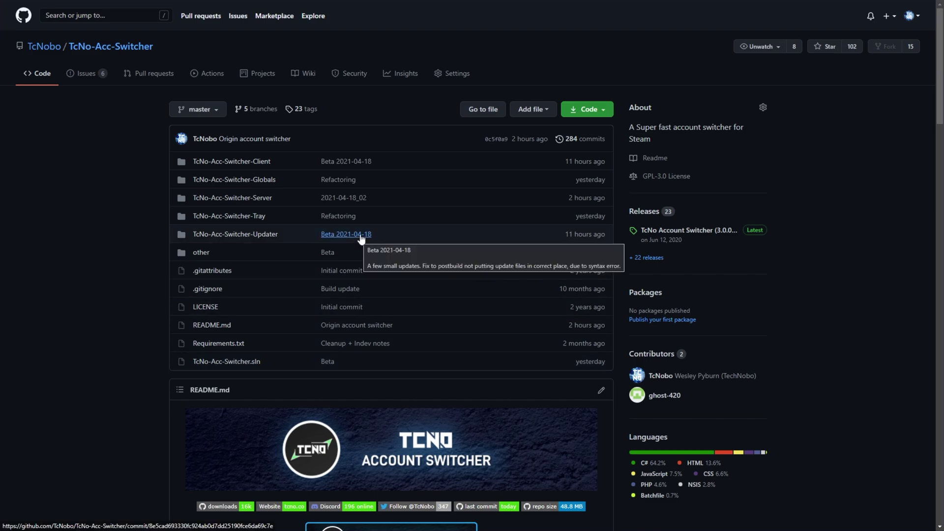
scroll(433, 264, down, 6)
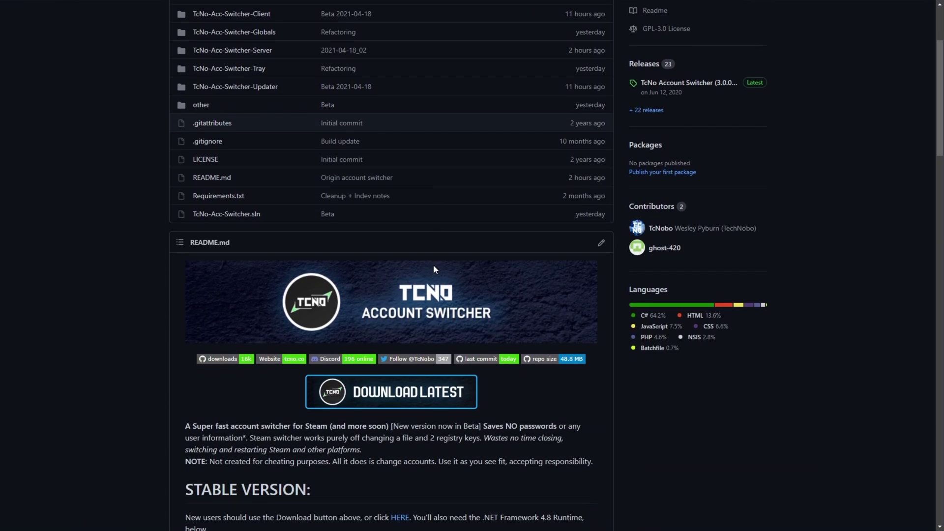
scroll(434, 266, down, 1)
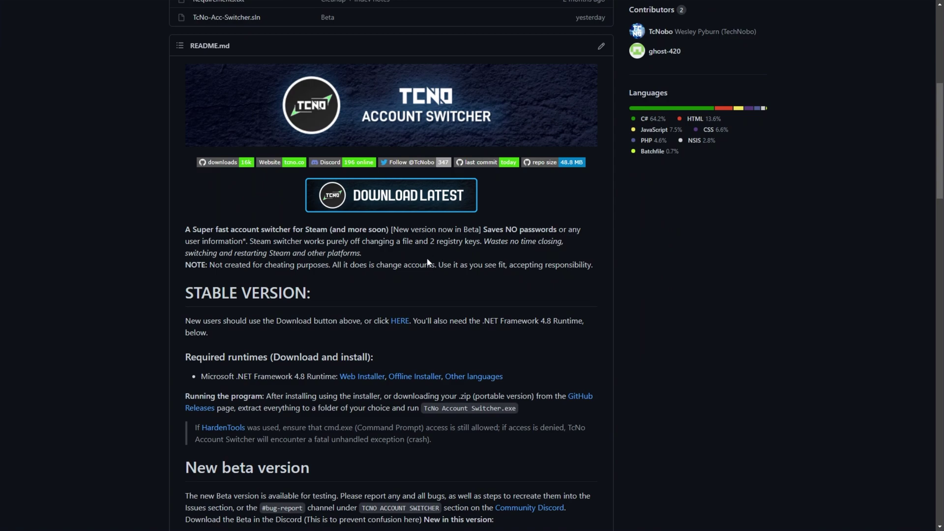
scroll(426, 258, down, 1)
drag(326, 244, 183, 244)
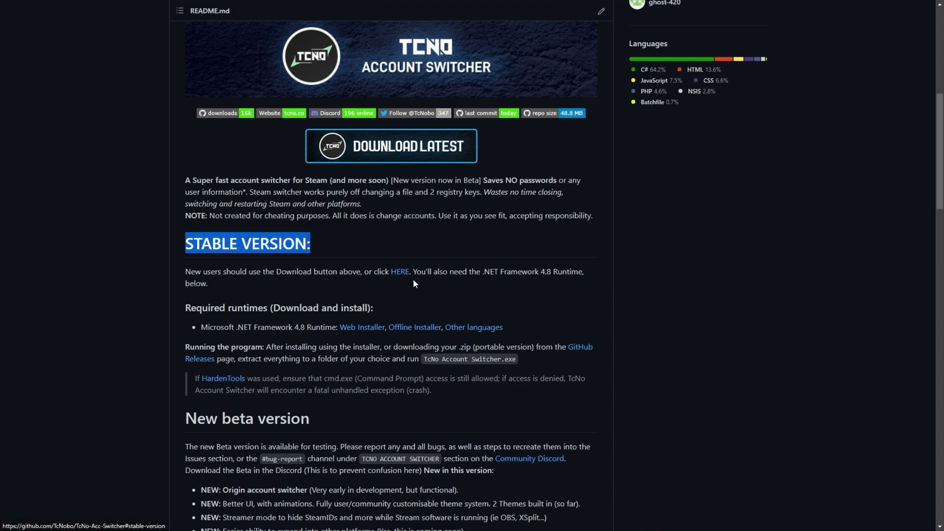
scroll(435, 276, up, 8)
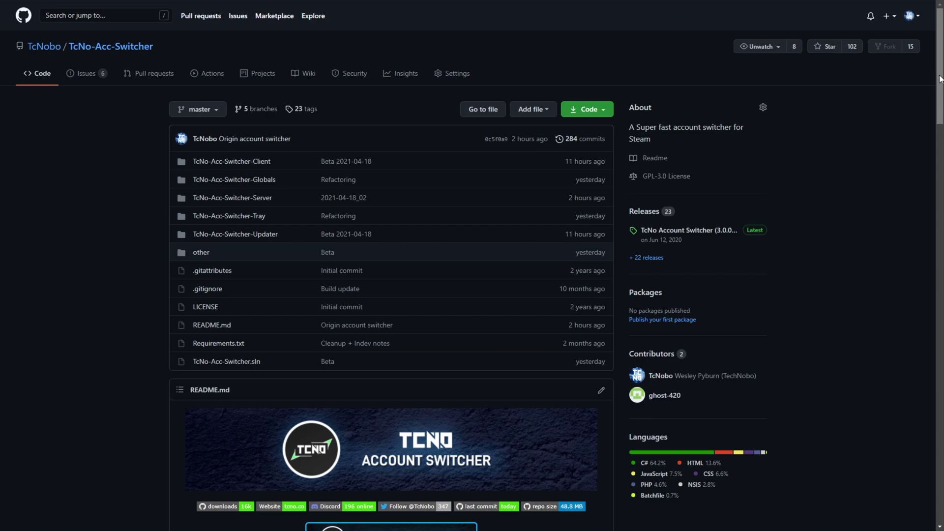
drag(940, 79, 927, 146)
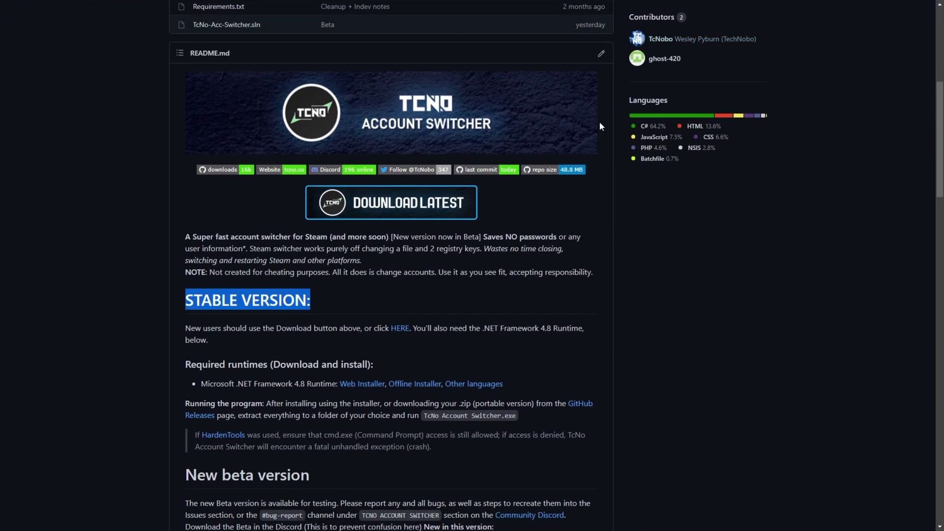
drag(391, 203, 412, 204)
scroll(426, 268, up, 7)
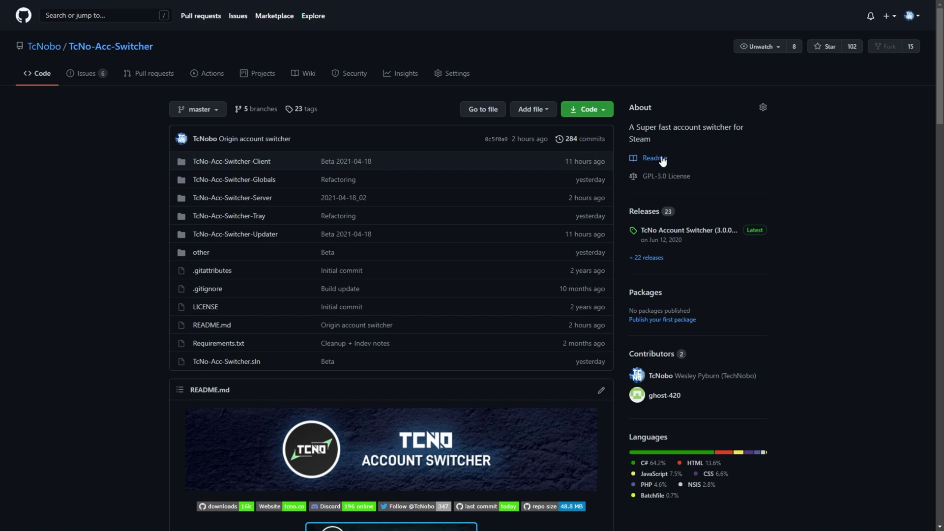
- Highlight 'Steam', the Community Discord link, TCNO ACCOUNT SWITCHER section and #bug-report channel name
double_click(639, 139)
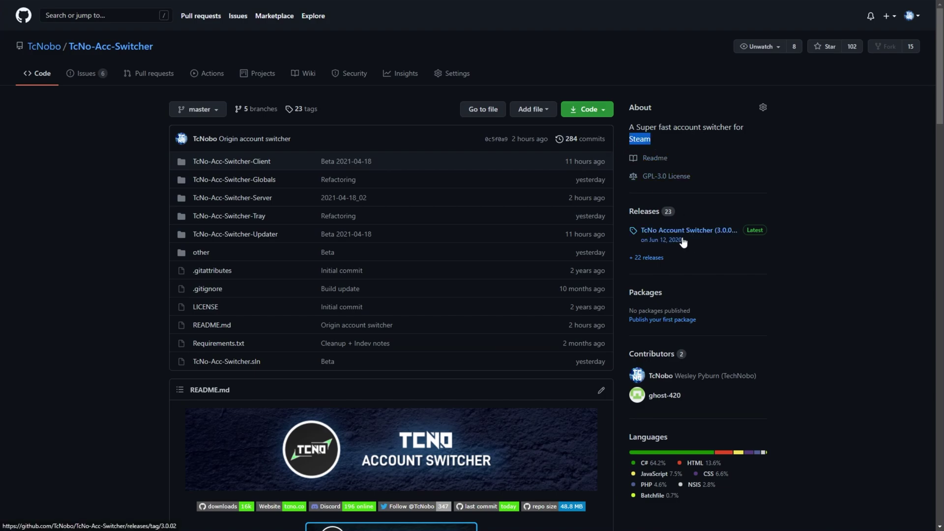
scroll(590, 261, down, 8)
drag(310, 320, 187, 322)
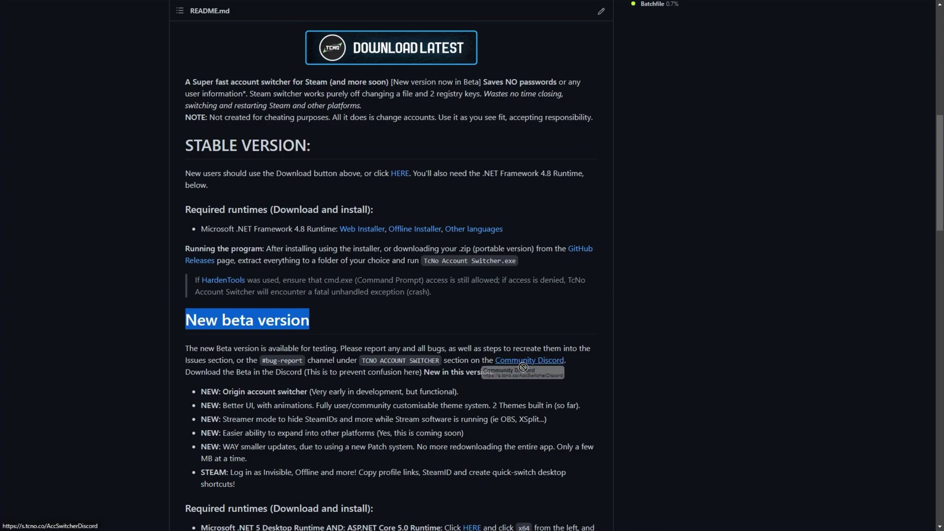
drag(574, 364, 495, 363)
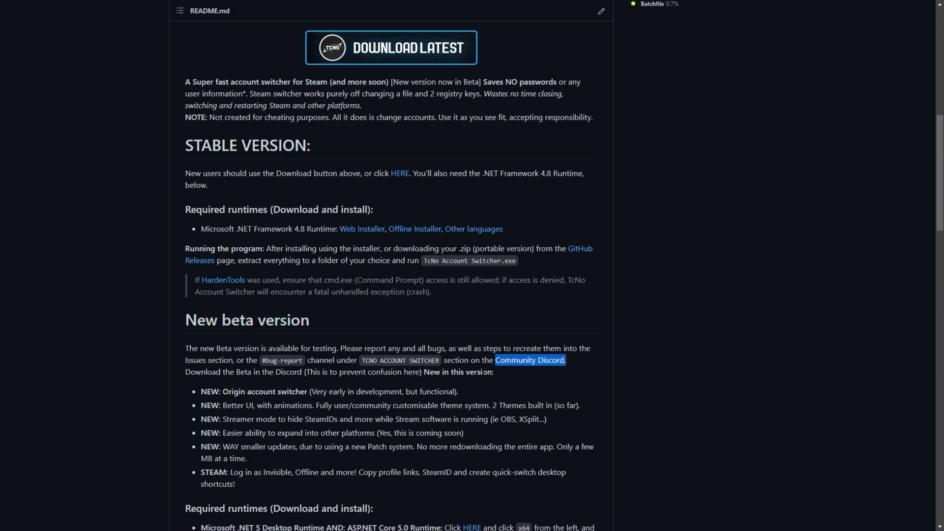
drag(439, 363, 362, 363)
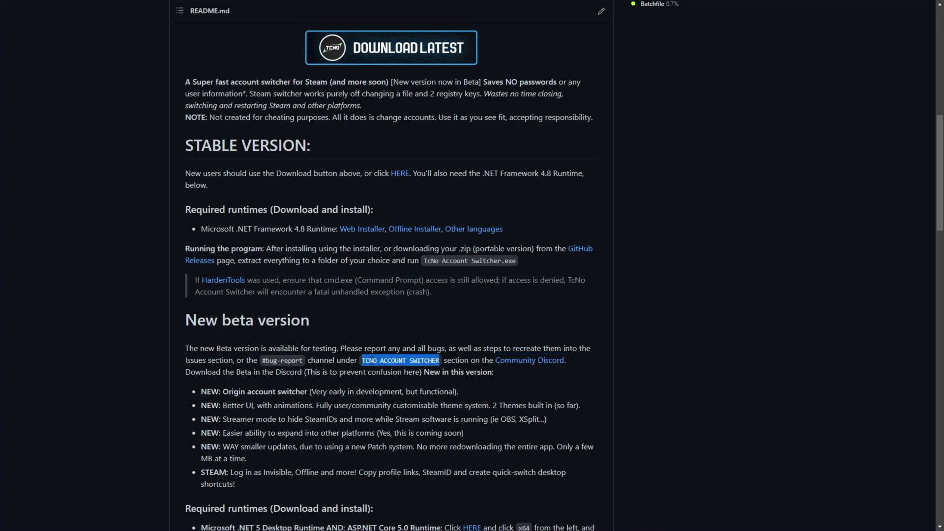
drag(303, 363, 263, 360)
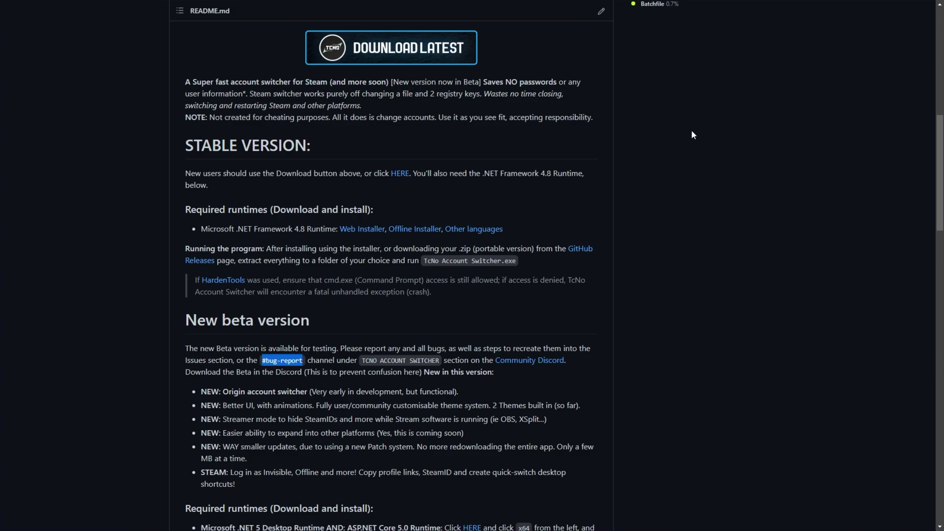
scroll(714, 246, down, 1)
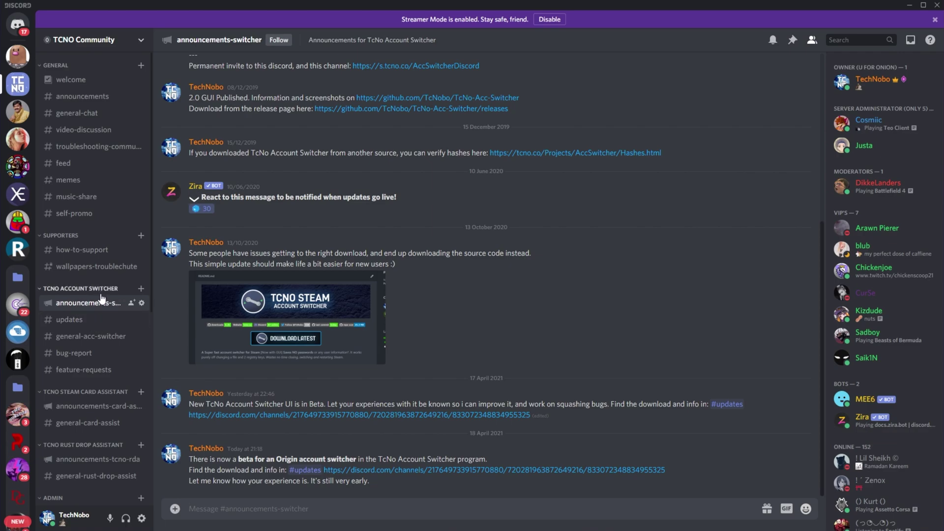
scroll(100, 294, down, 1)
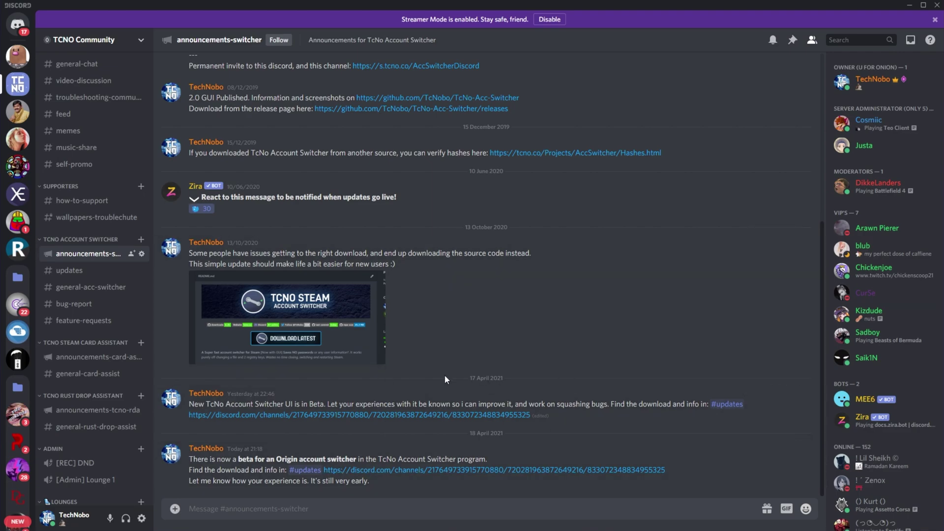
- Browse the updates, general-acc-switcher and bug-report channels, ending back in #updates
click(101, 271)
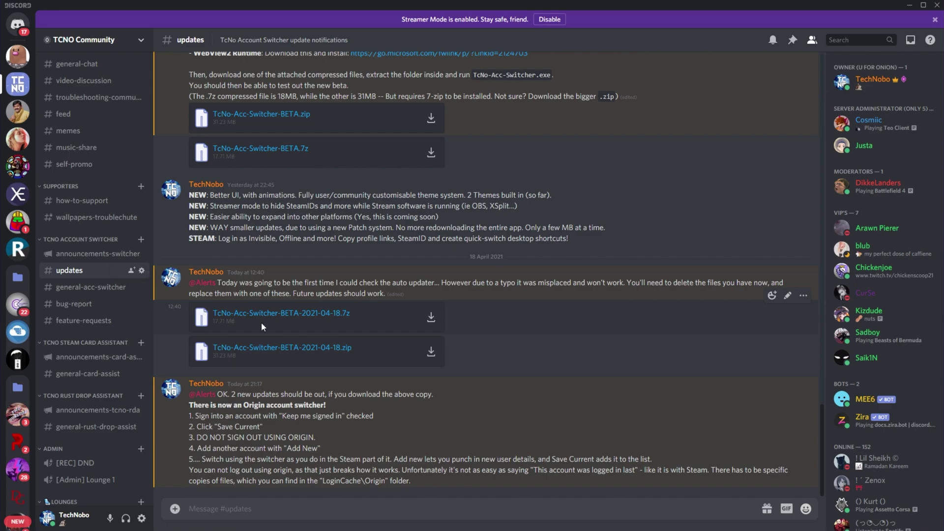
scroll(303, 317, up, 3)
scroll(457, 373, down, 3)
click(105, 290)
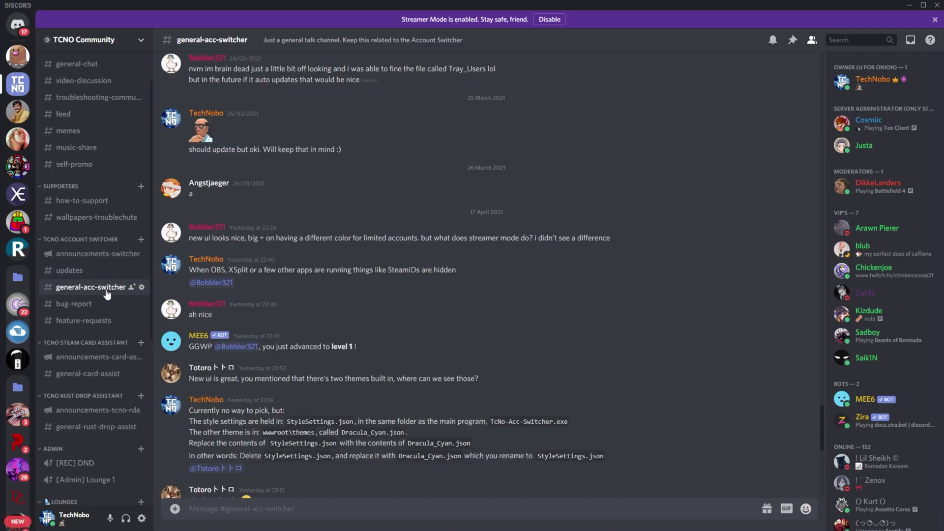
scroll(396, 303, down, 5)
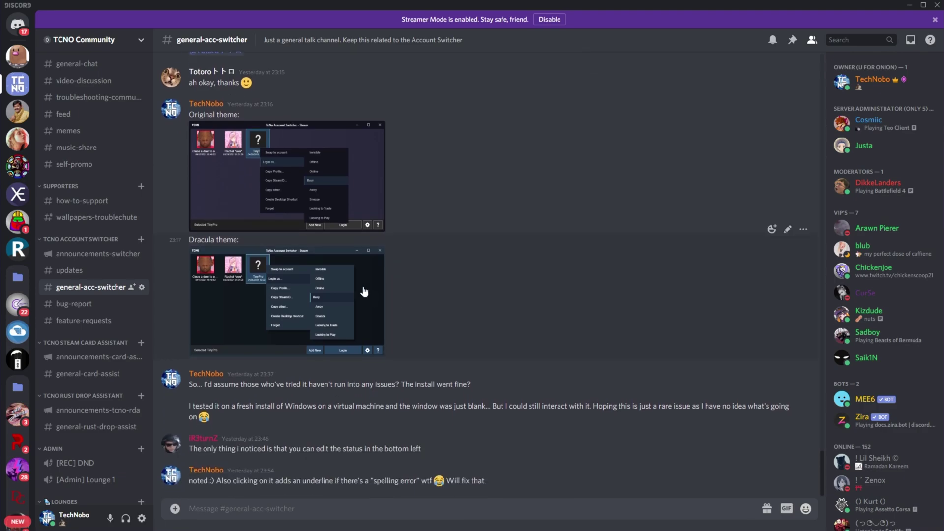
click(81, 305)
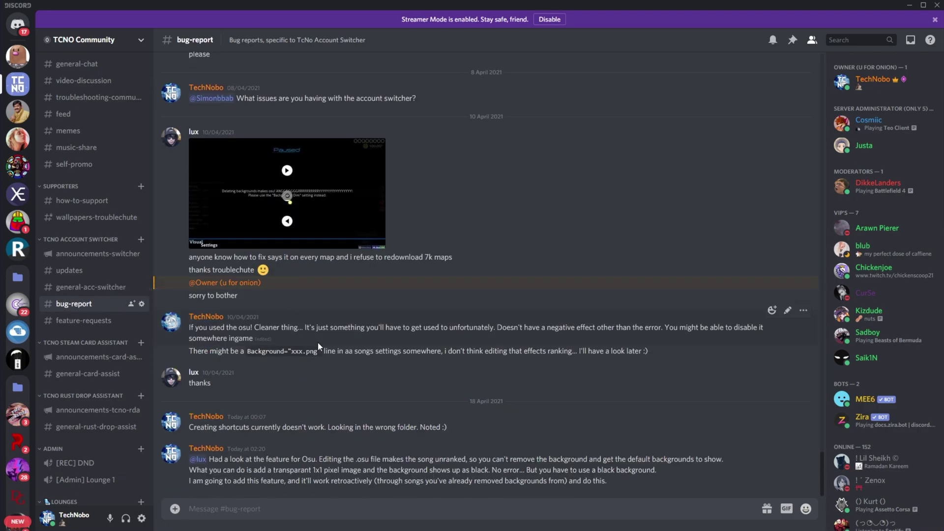
click(87, 272)
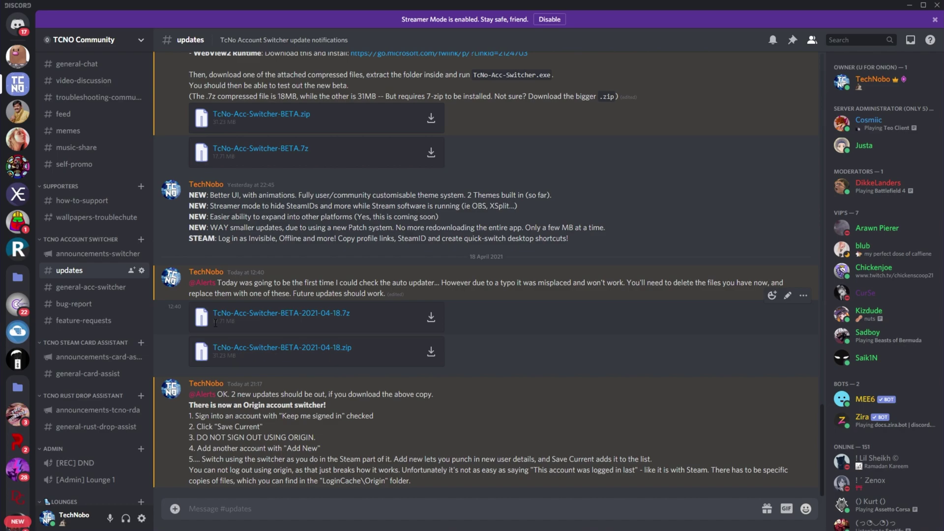
- Point out the BETA-2021-04-18 attachment sizes, including the 17.71 MB .7z and the .zip
drag(213, 321, 254, 324)
drag(232, 359, 233, 363)
click(231, 366)
- Download TcNo-Acc-Switcher-BETA-2021-04-18.zip and look inside its TcNo-Acc-Switcher-BETA folder
click(431, 352)
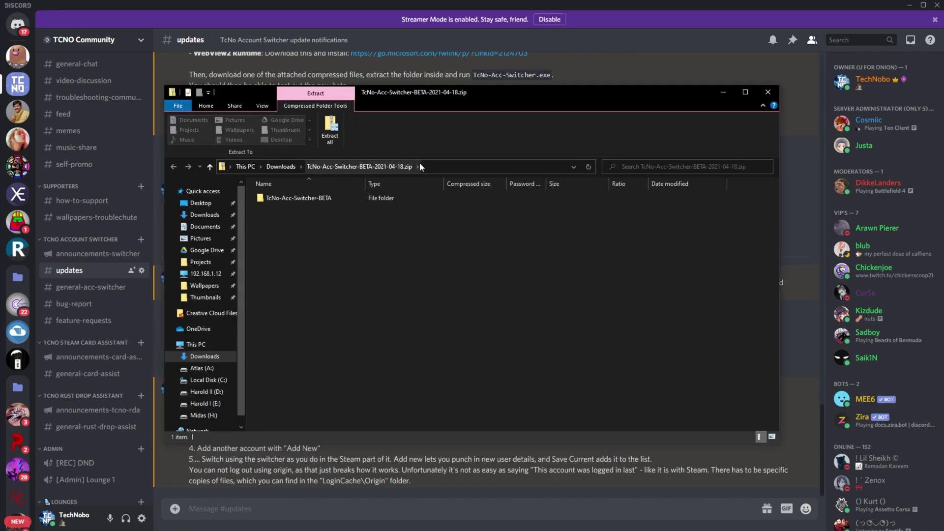
double_click(354, 199)
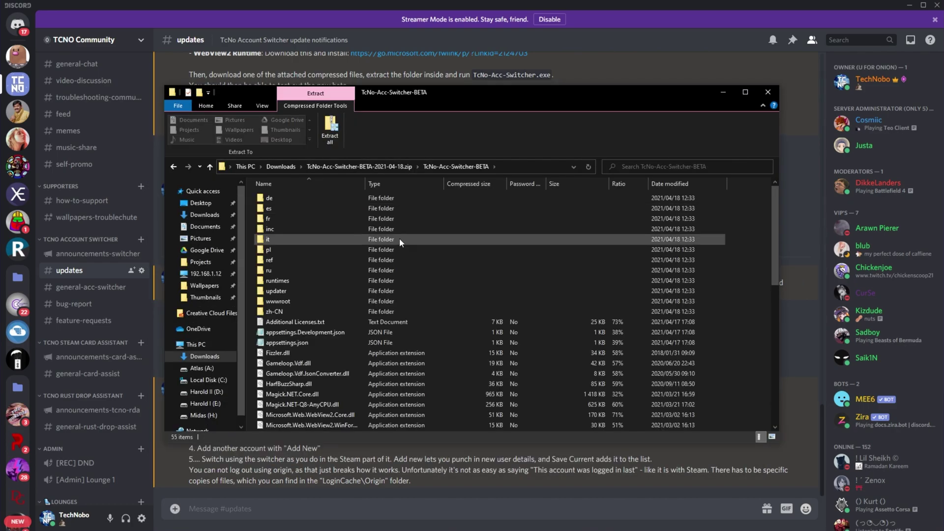
scroll(400, 241, down, 5)
scroll(399, 238, down, 2)
scroll(400, 238, up, 10)
key(alt+Left)
- Minimize Discord, centre the file window, and select TcNo-Acc-Switcher.exe
click(909, 5)
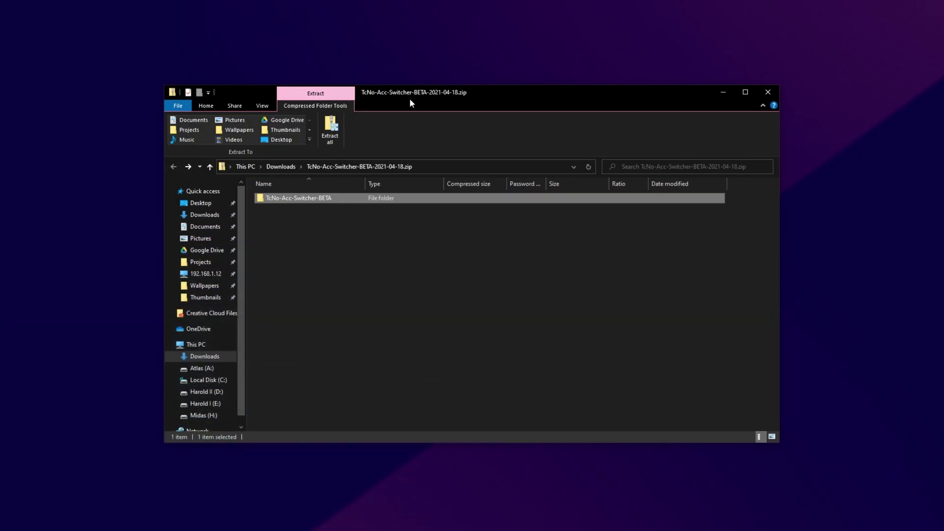
click(264, 226)
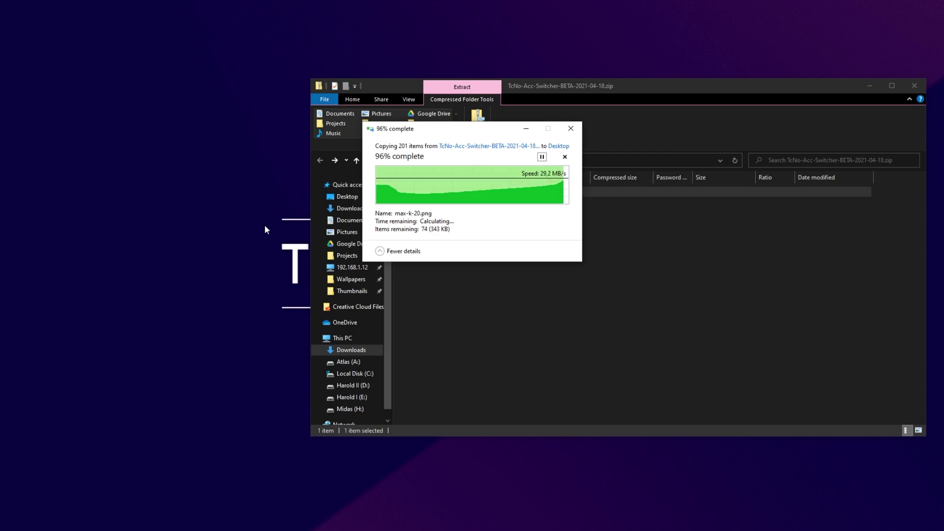
drag(567, 90, 512, 126)
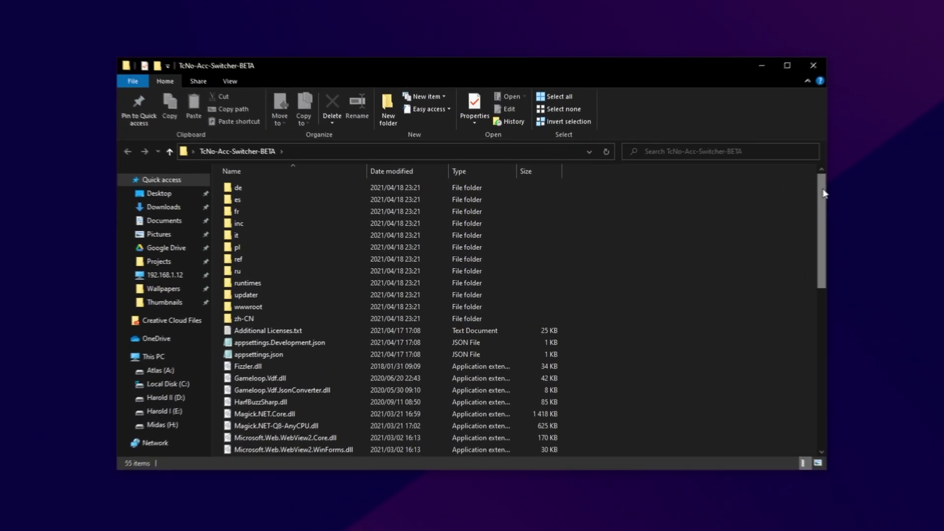
scroll(753, 266, down, 8)
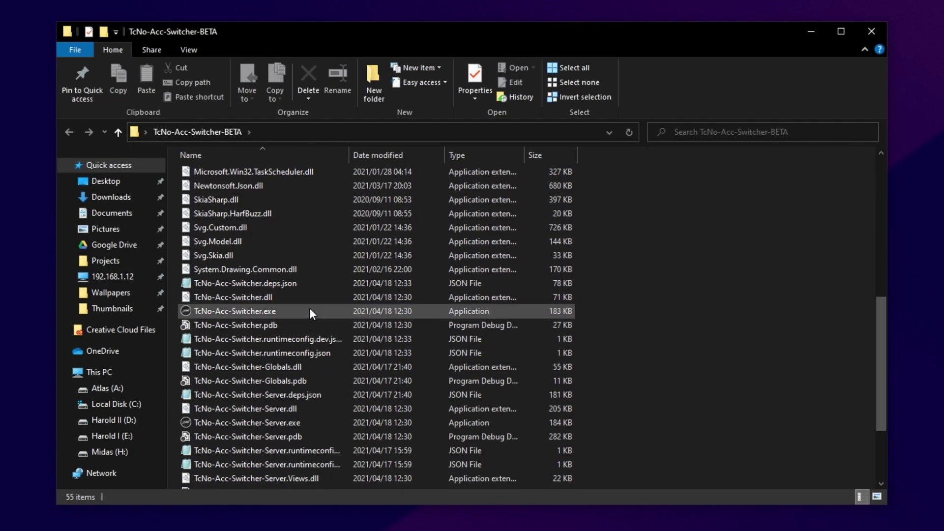
click(308, 310)
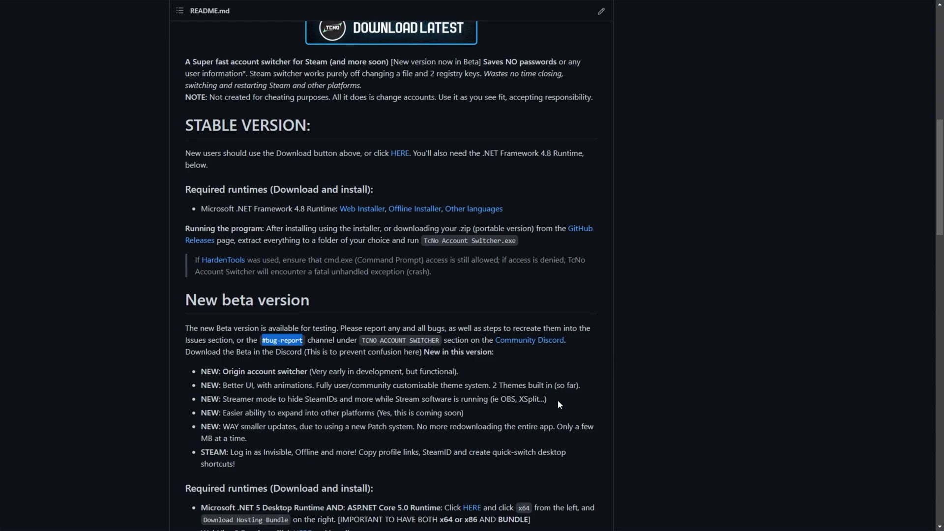
- Highlight the New beta version heading and its .NET 5 Desktop and WebView2 runtime requirements
click(370, 394)
scroll(370, 393, down, 2)
scroll(370, 393, down, 1)
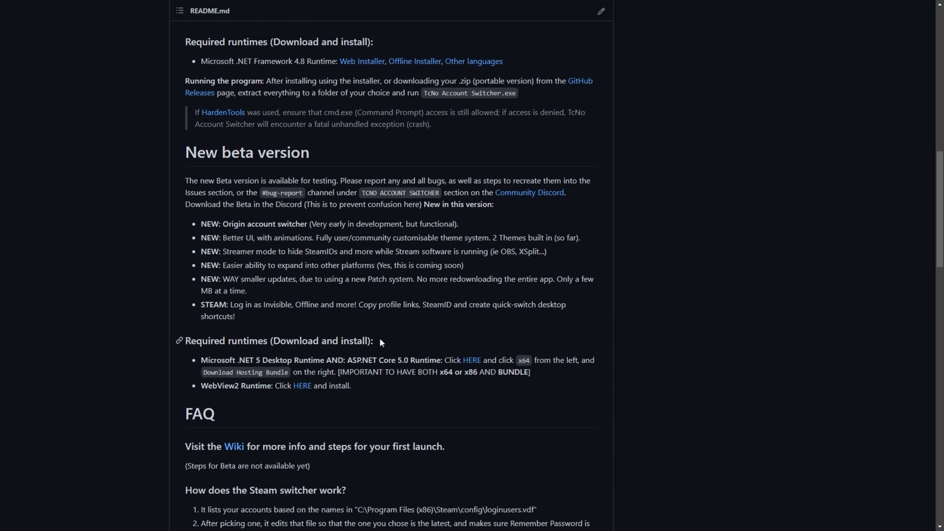
drag(381, 341, 195, 358)
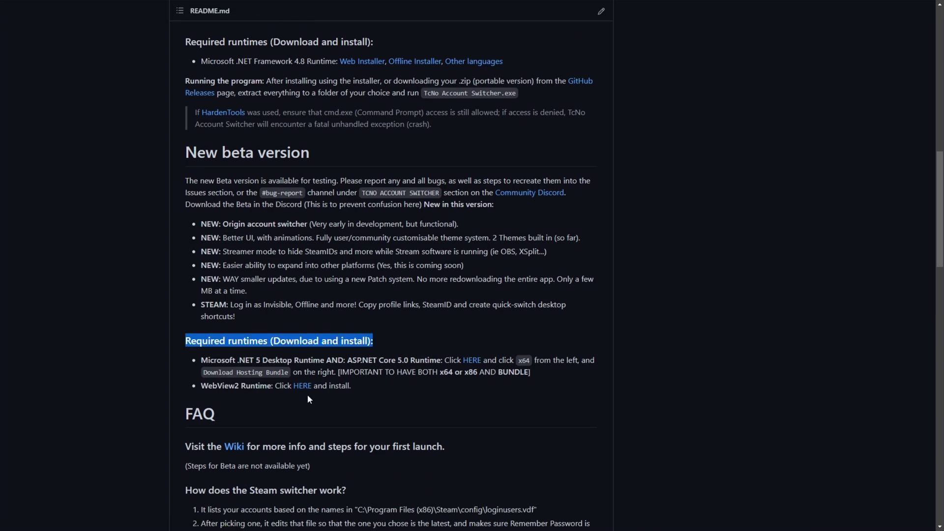
drag(317, 156, 187, 153)
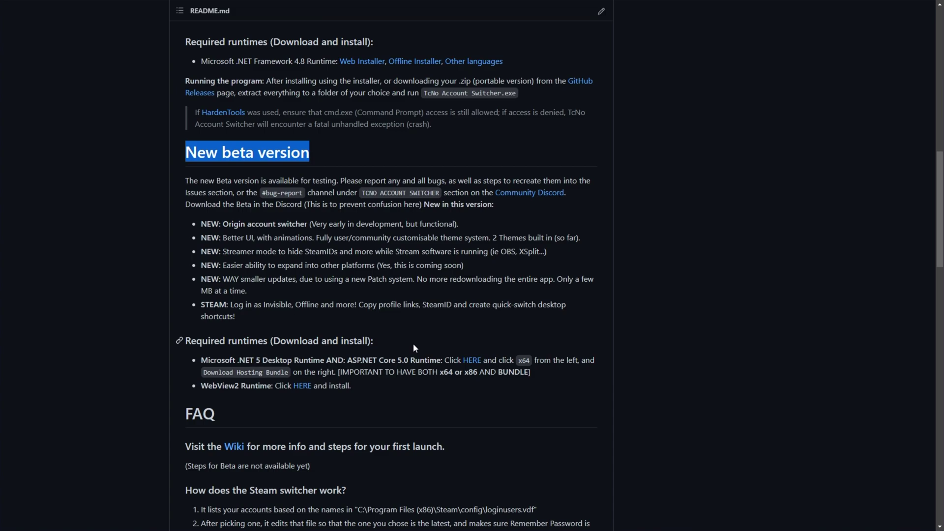
scroll(413, 347, down, 2)
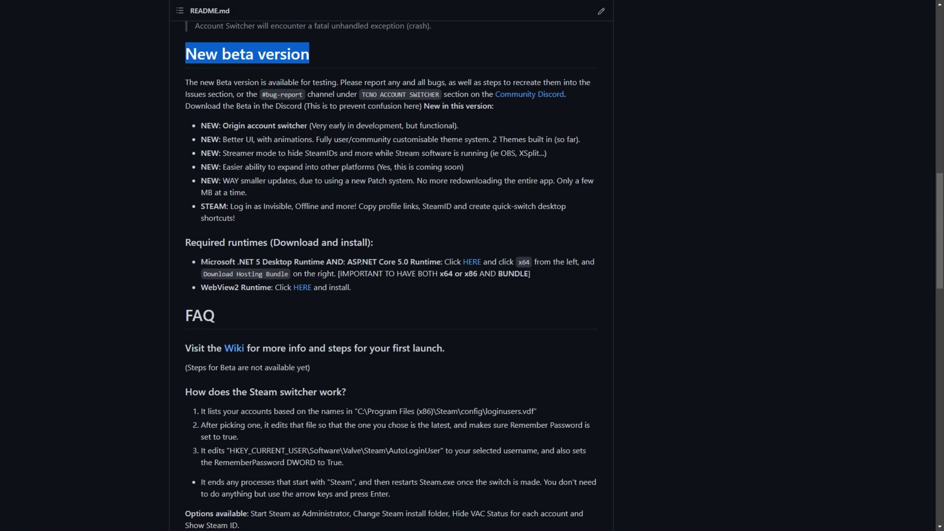
drag(200, 262, 432, 262)
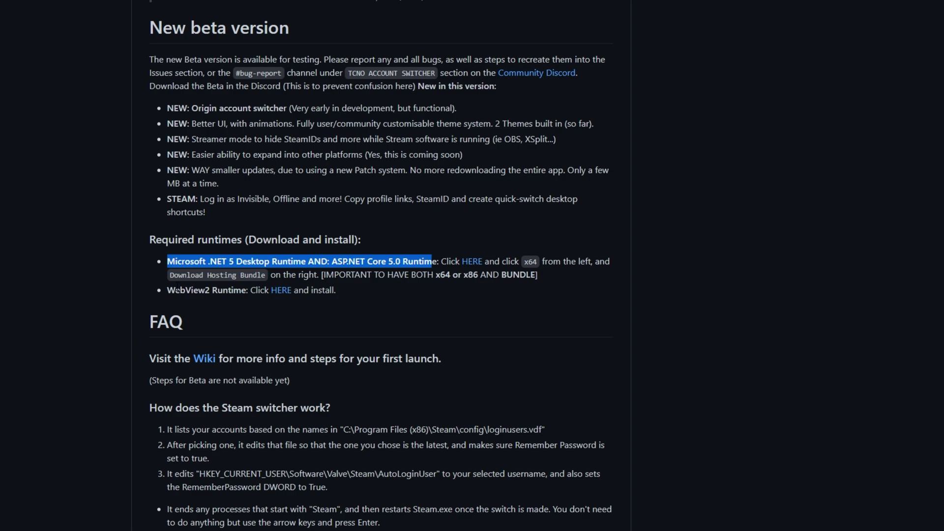
drag(168, 290, 246, 290)
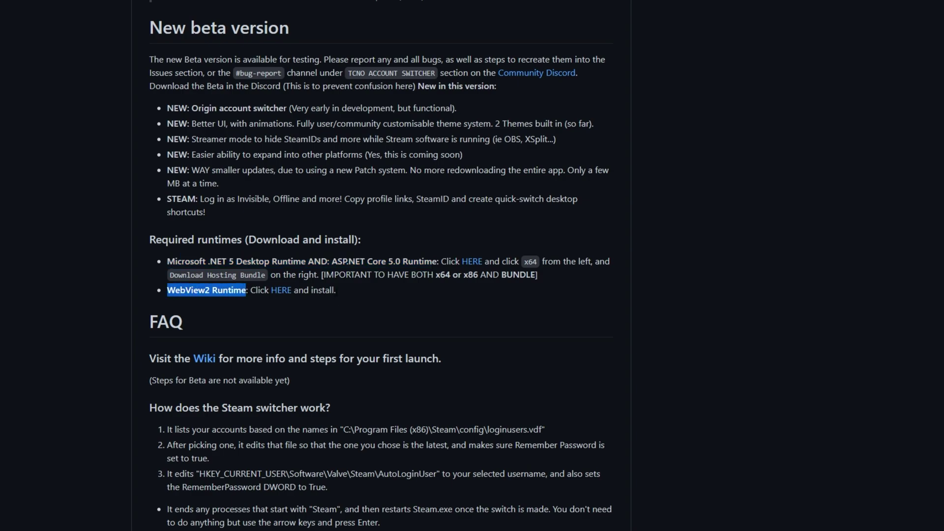
drag(336, 290, 263, 290)
click(287, 315)
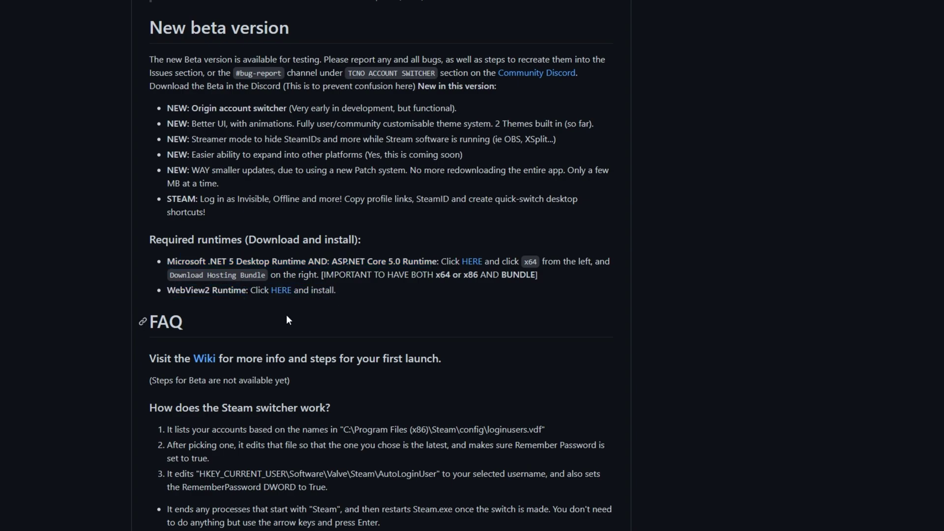
- Open the .NET 5 runtime page in a new tab and save the WebView2 Runtime installer
right_click(468, 266)
click(512, 271)
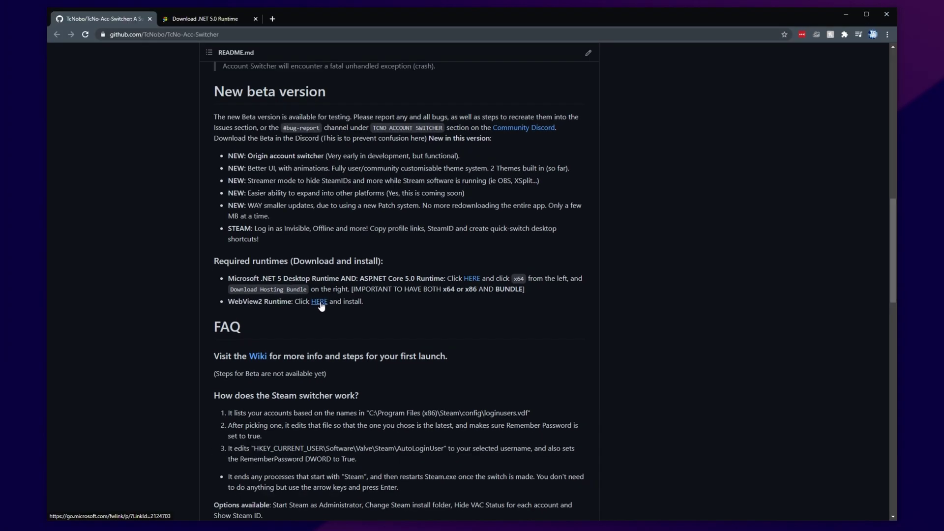
drag(229, 301, 294, 301)
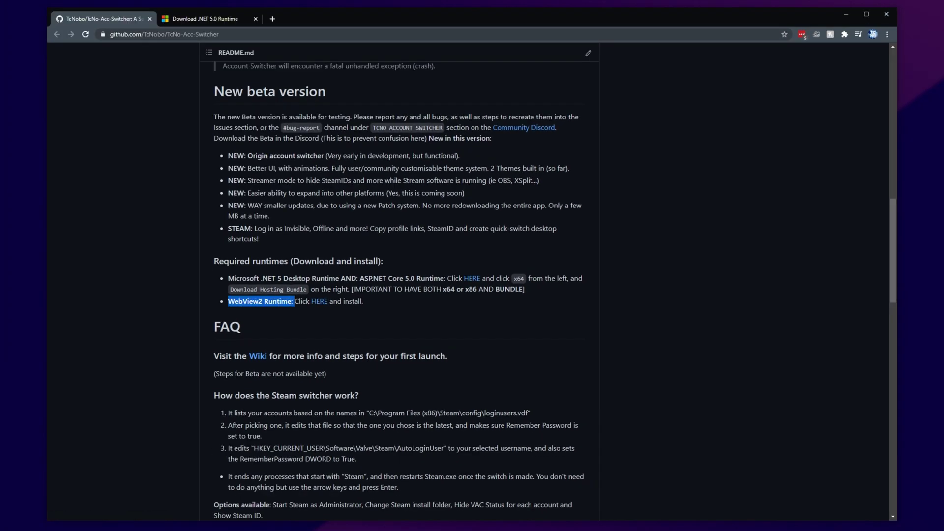
right_click(321, 302)
click(344, 306)
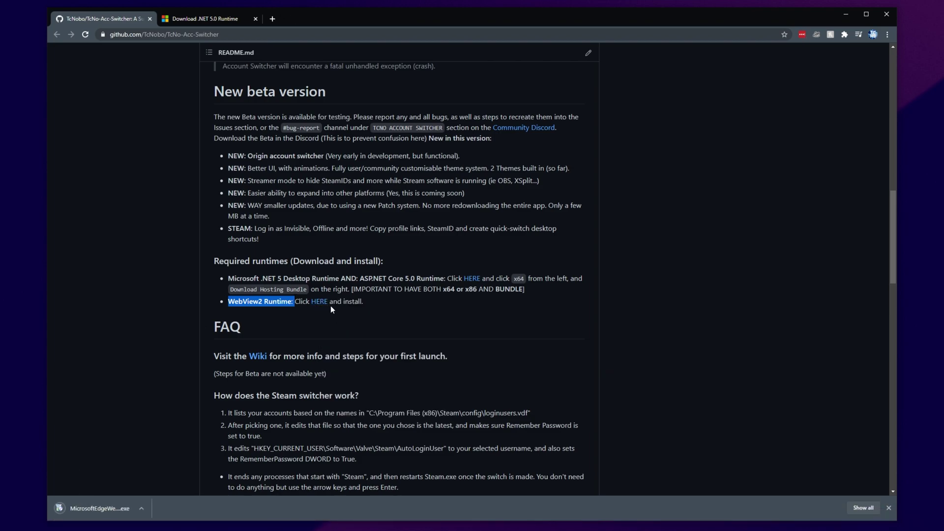
click(291, 278)
drag(293, 278, 395, 269)
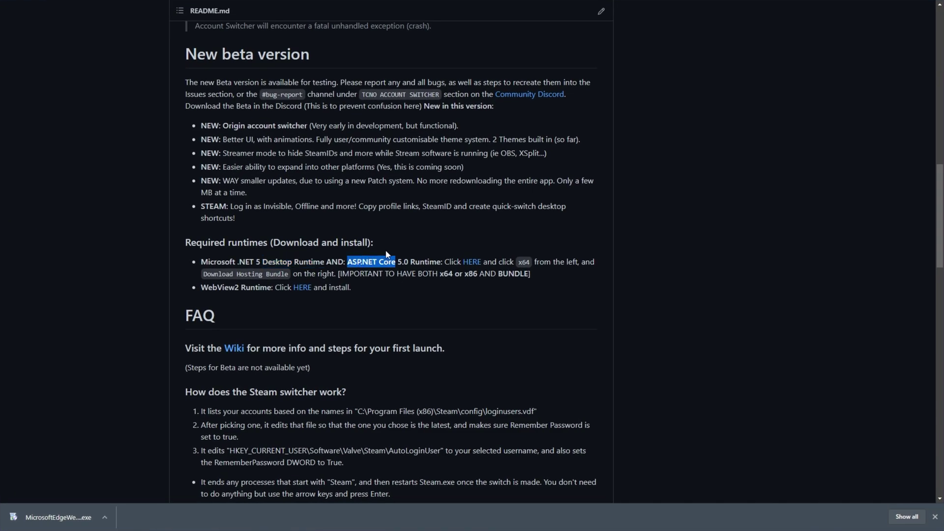
- Download the x64 .NET 5.0 Desktop Runtime installer and return to the runtime page
click(211, 0)
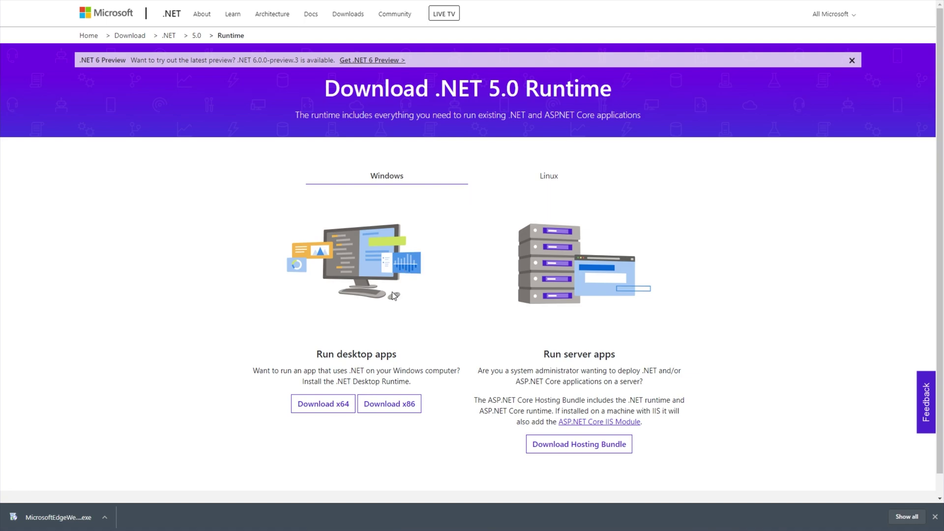
click(328, 410)
drag(319, 355, 399, 360)
click(335, 406)
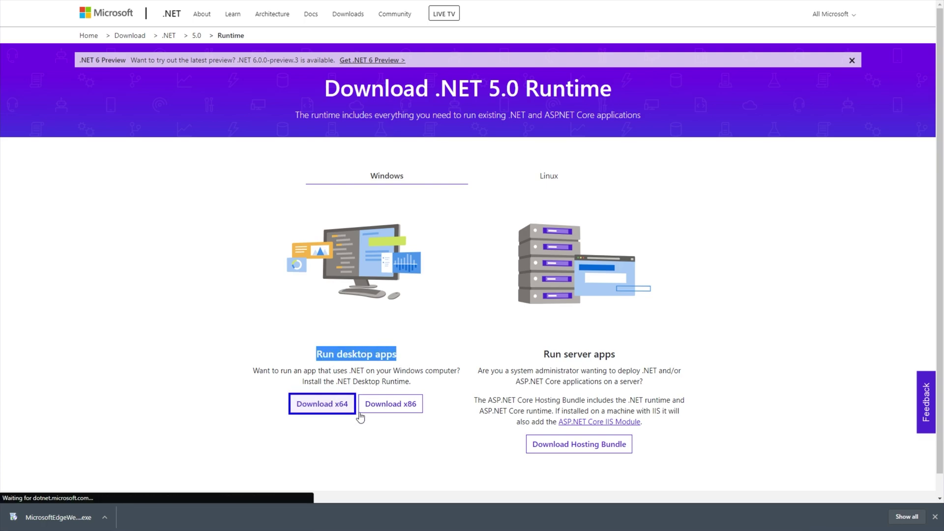
key(alt+Left)
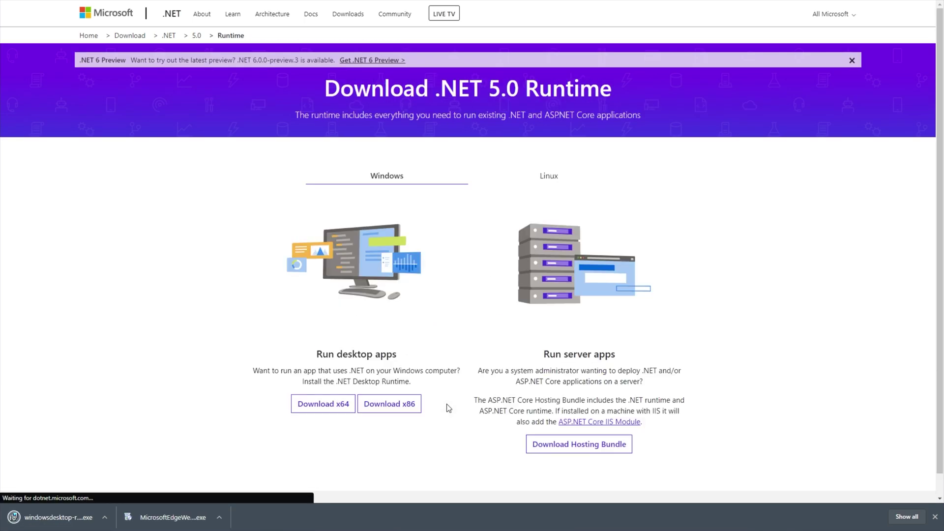
- Download the ASP.NET Core Hosting Bundle installer and return to the runtime page
drag(541, 355, 619, 360)
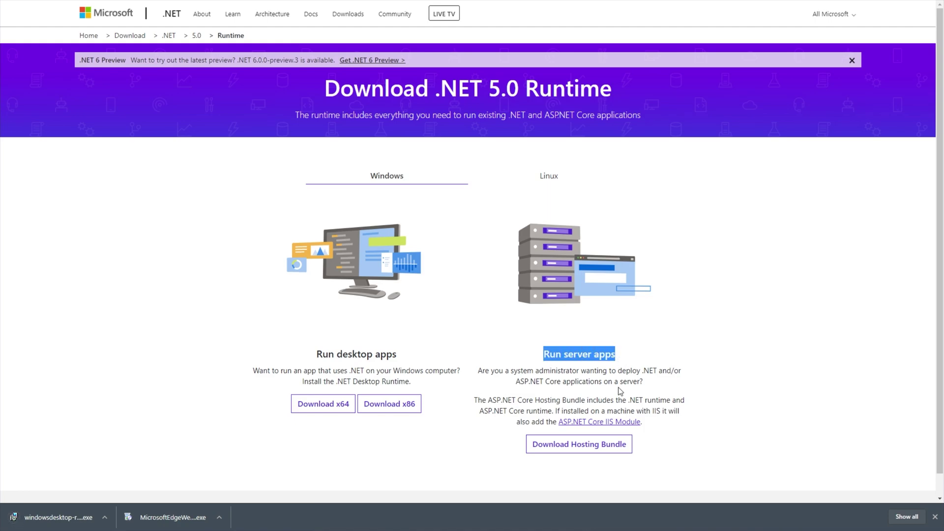
click(598, 394)
click(581, 444)
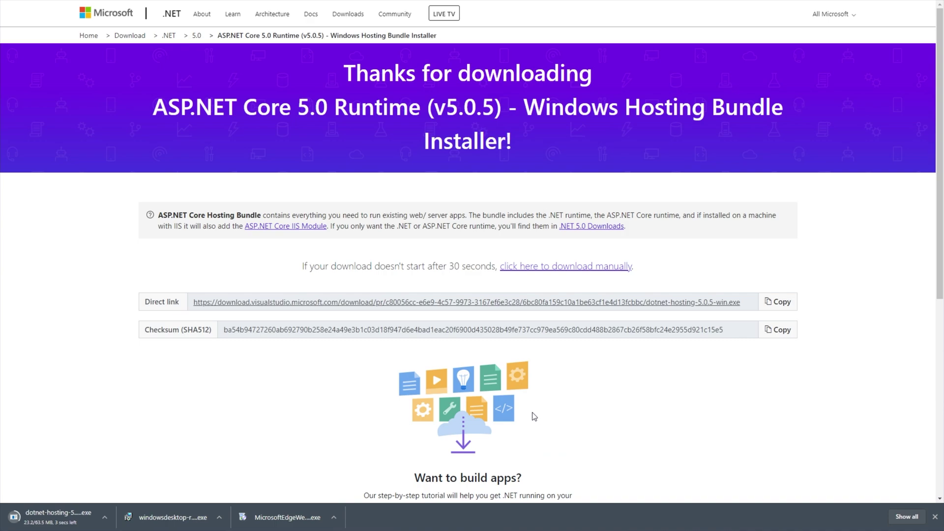
key(alt+Left)
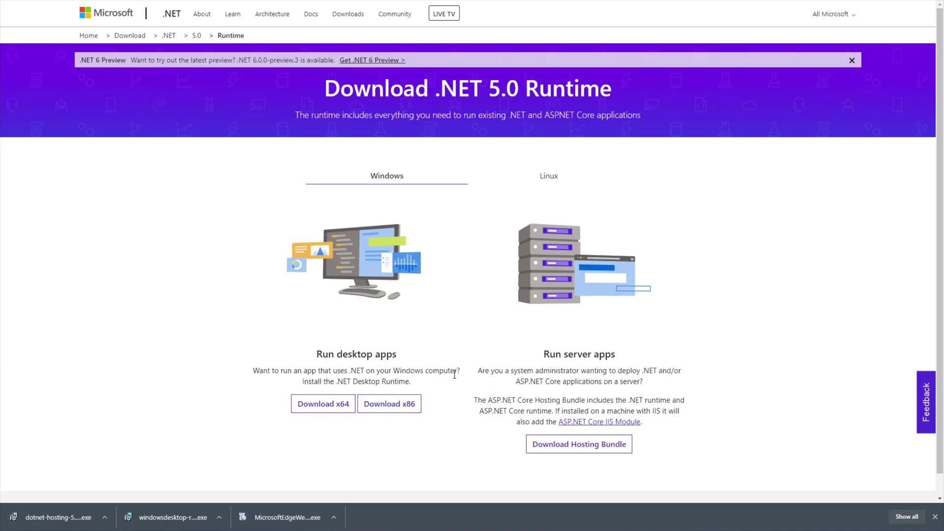
drag(308, 370, 409, 383)
click(409, 382)
drag(524, 354, 617, 400)
click(615, 392)
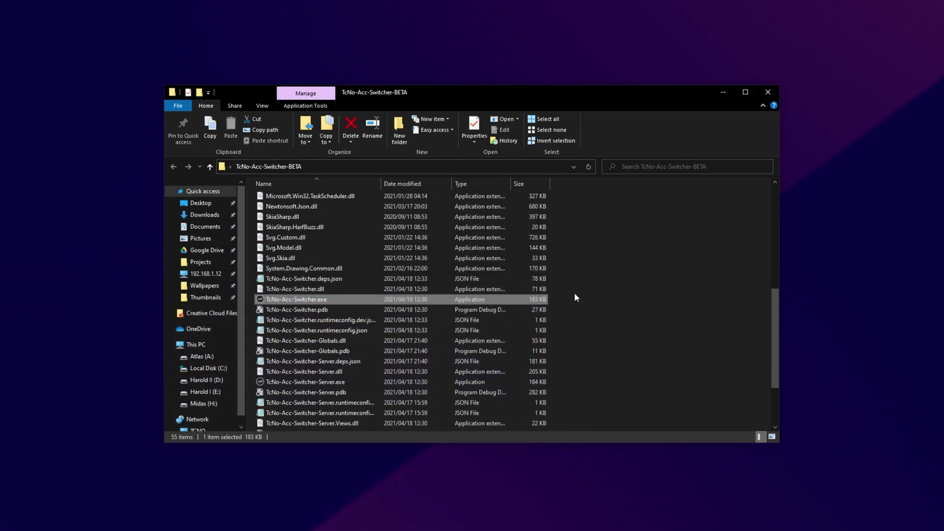
- Run TcNo-Acc-Switcher.exe, centre its window, and minimize File Explorer
double_click(353, 299)
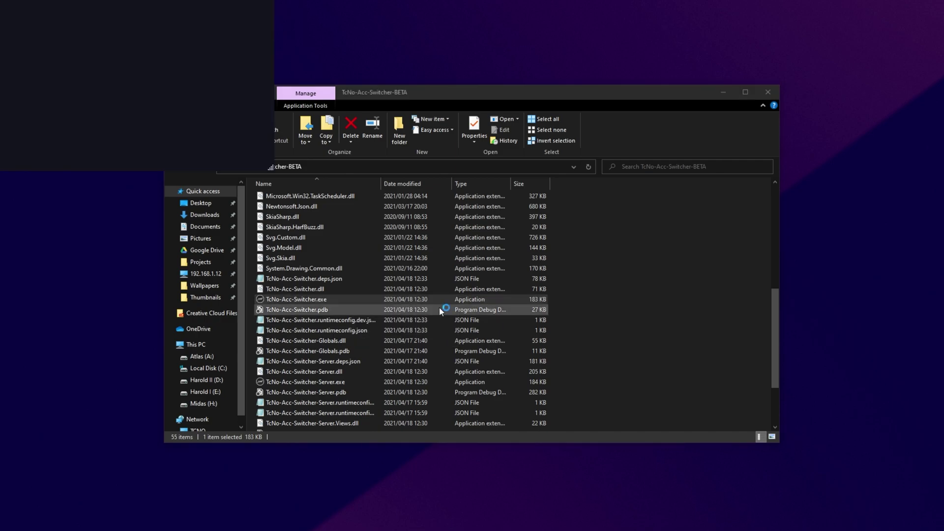
drag(322, 95, 536, 167)
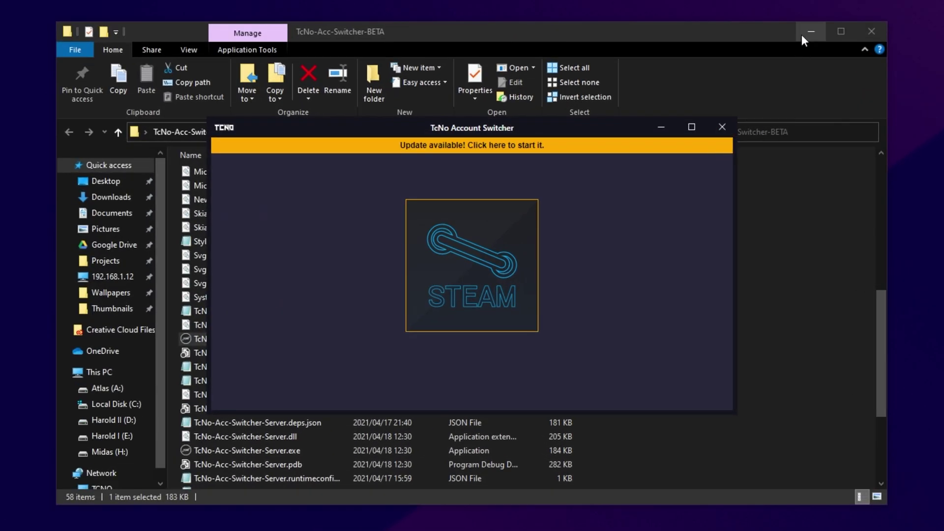
click(810, 31)
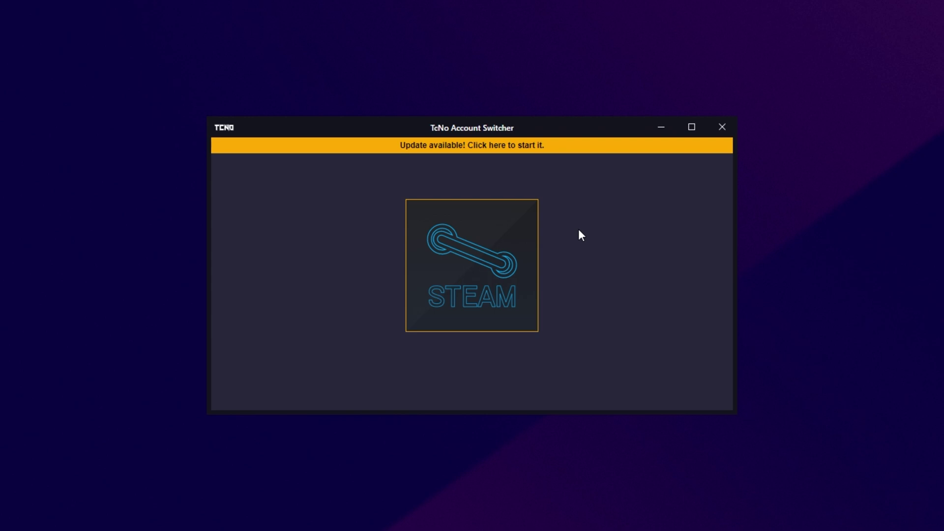
- Review the update log's sizes, including the Origin switcher update, and start installing both updates
click(490, 148)
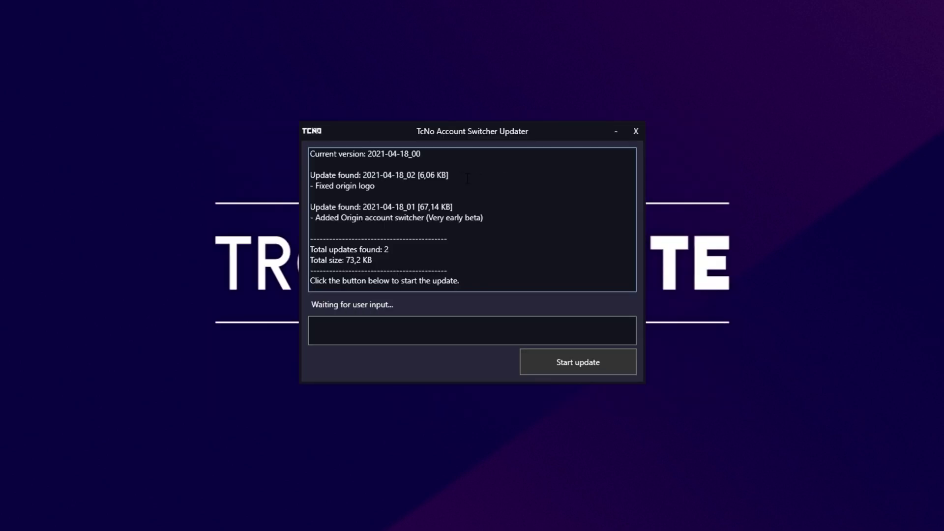
drag(467, 178, 415, 175)
click(459, 208)
drag(458, 208, 418, 208)
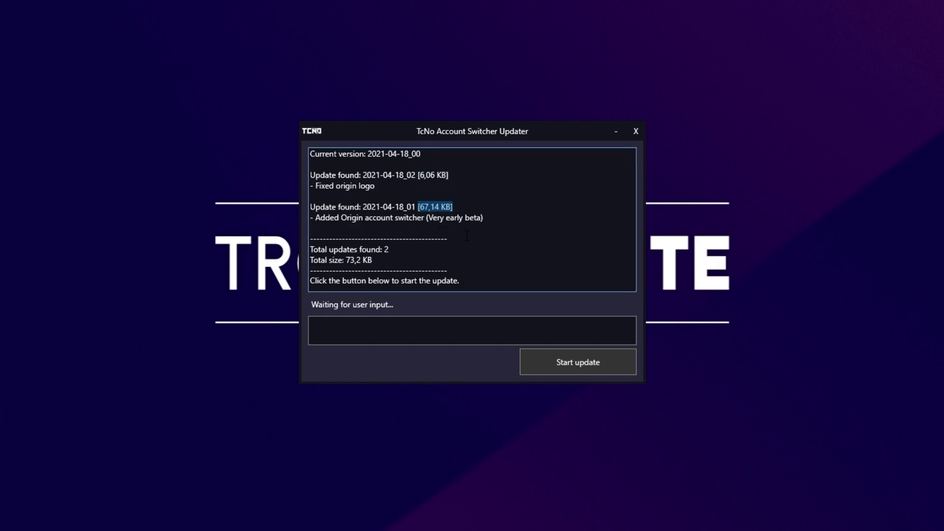
click(578, 359)
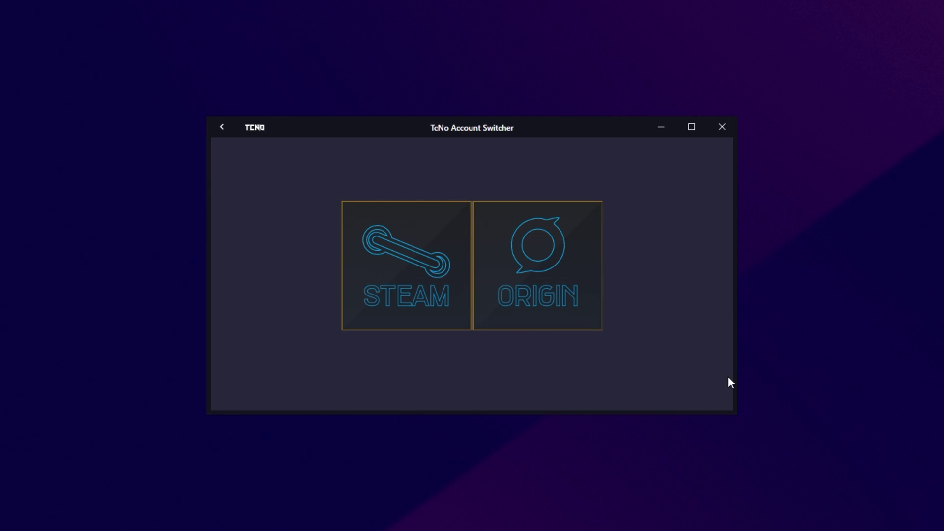
- Look through the saved Steam accounts, go back, and open the Origin account page
click(397, 294)
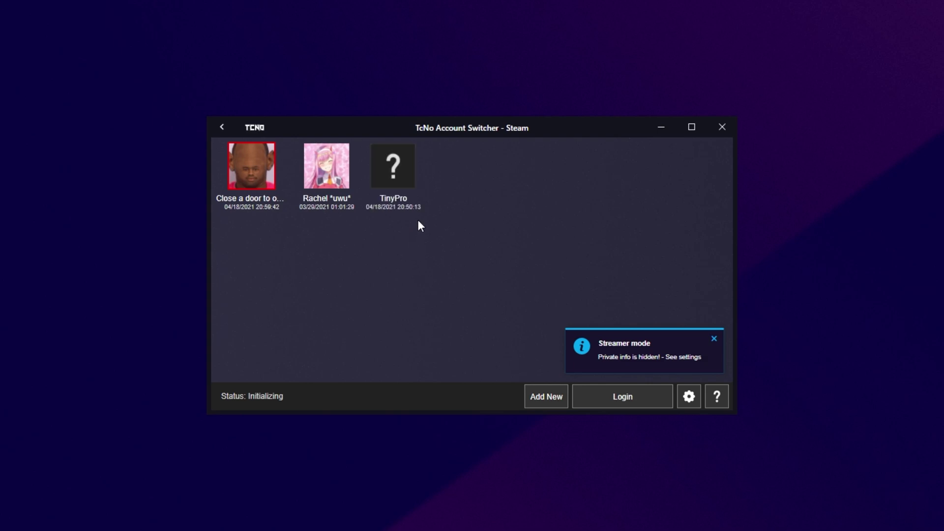
click(275, 190)
click(380, 204)
click(280, 167)
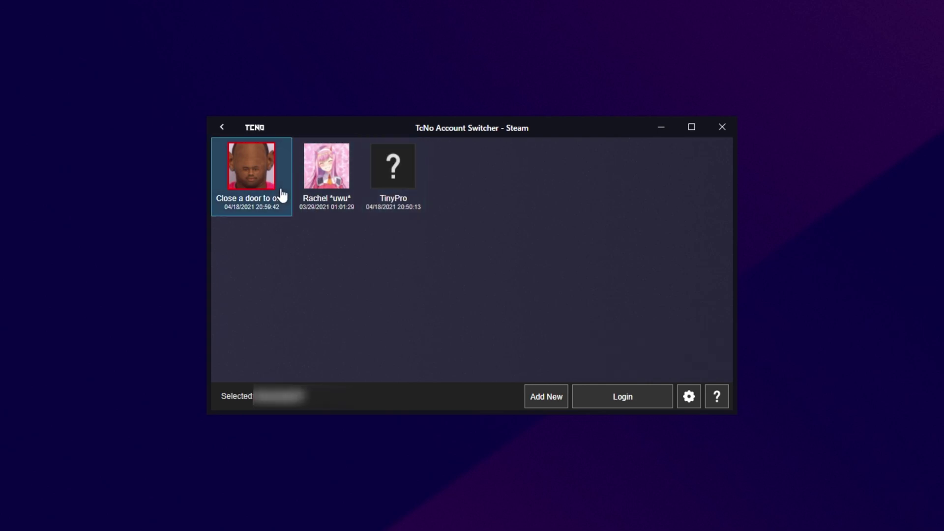
click(223, 129)
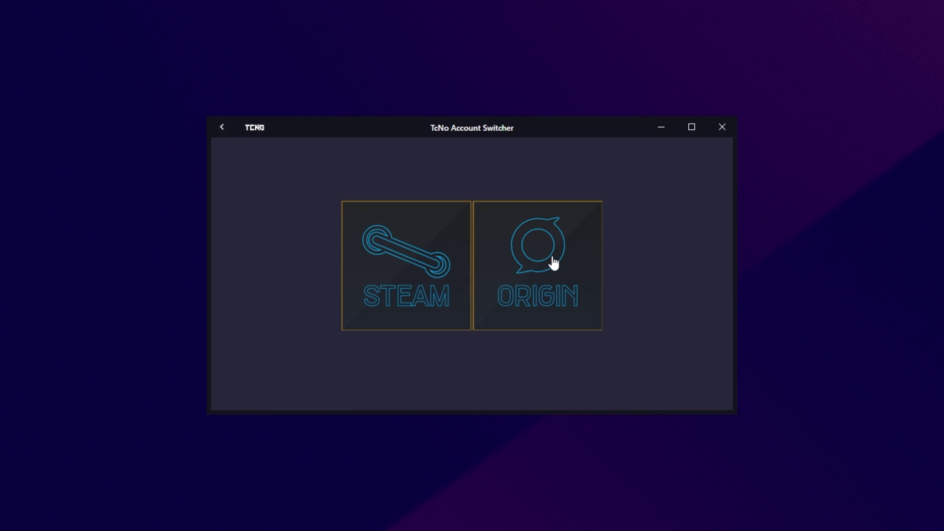
click(554, 264)
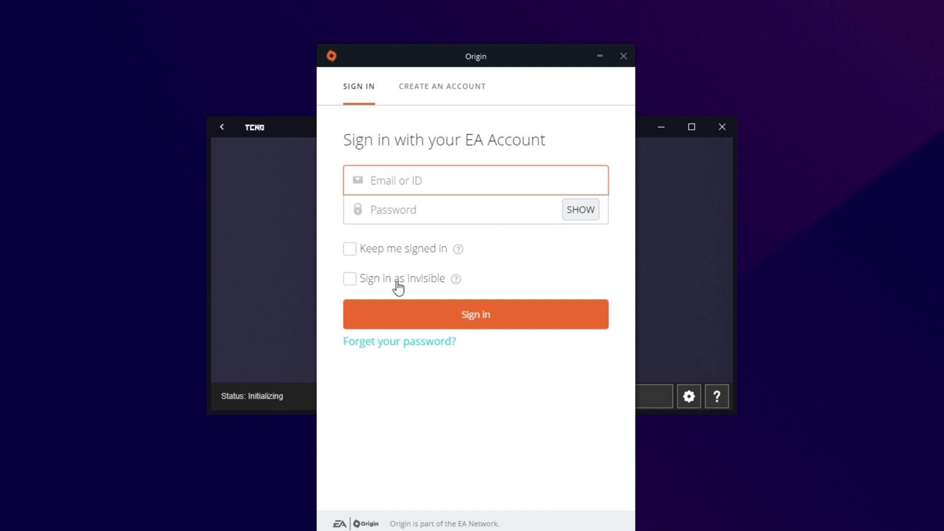
- Sign in to Origin with Keep me signed in ticked, then bring the switcher forward
click(363, 255)
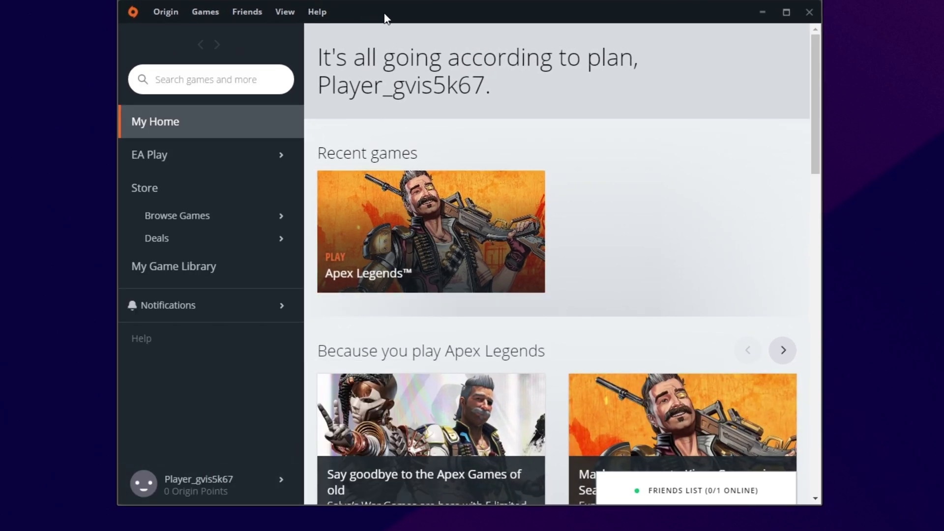
drag(383, 17, 715, 25)
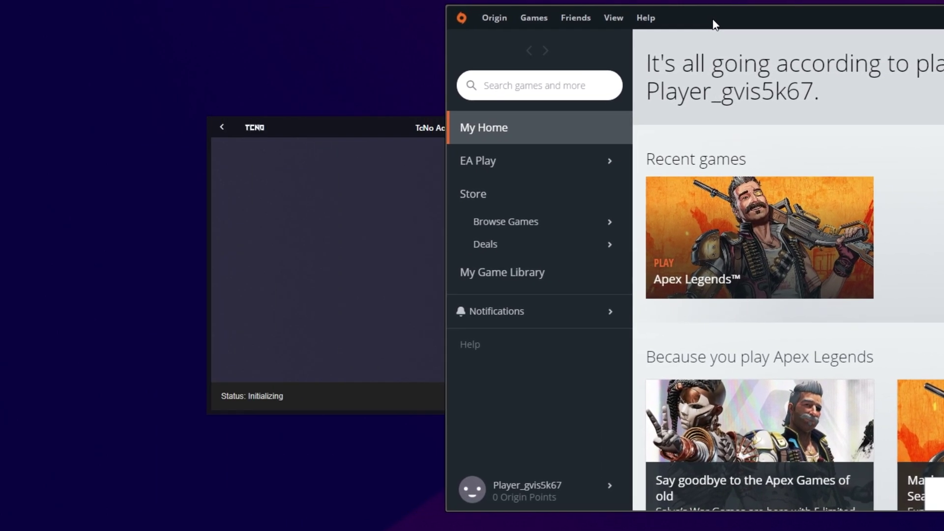
click(371, 238)
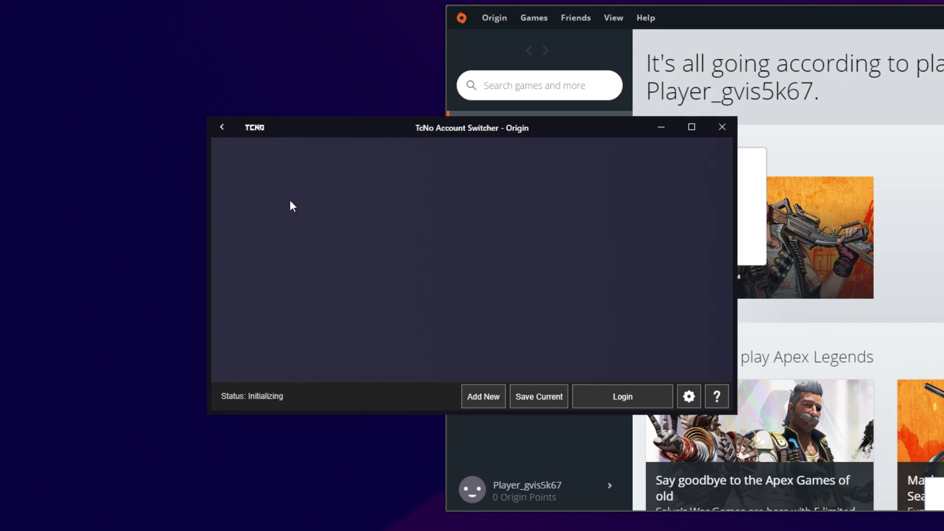
- Save the current Origin account under a typed account name via Save Current
click(542, 402)
click(547, 279)
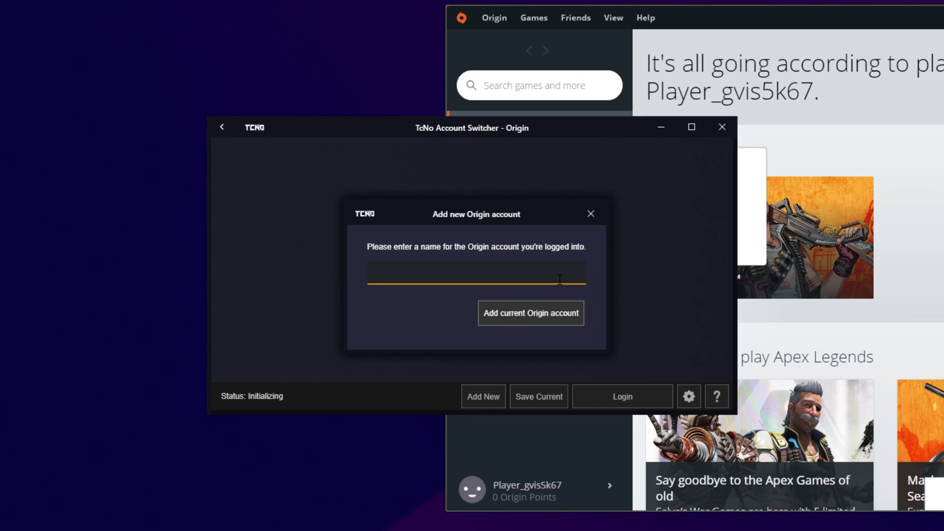
text(TechNobo)
click(536, 319)
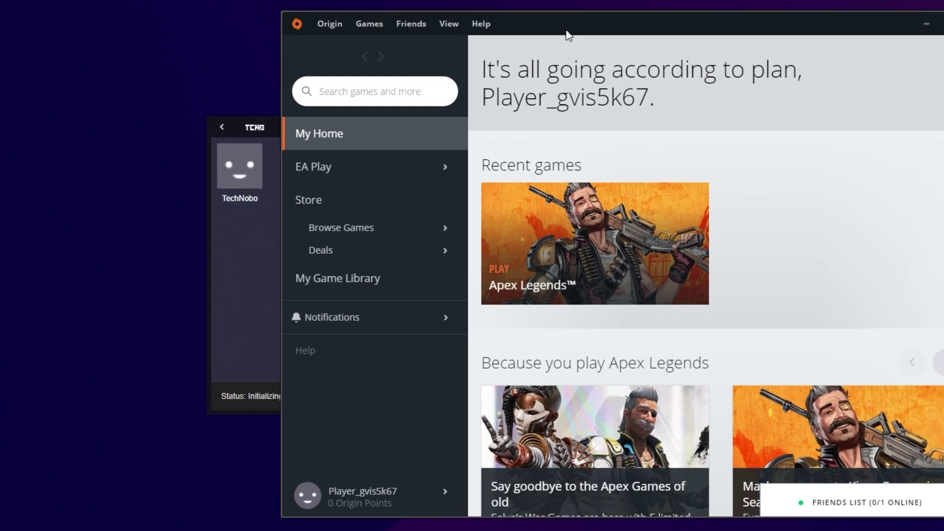
- Move and minimize the Origin client, then view the saved account tile's options
drag(567, 35, 416, 43)
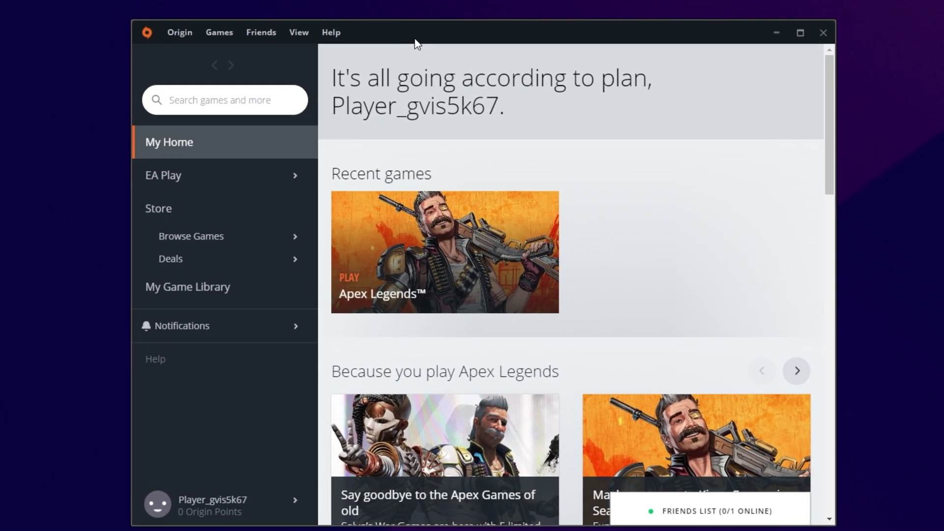
click(176, 33)
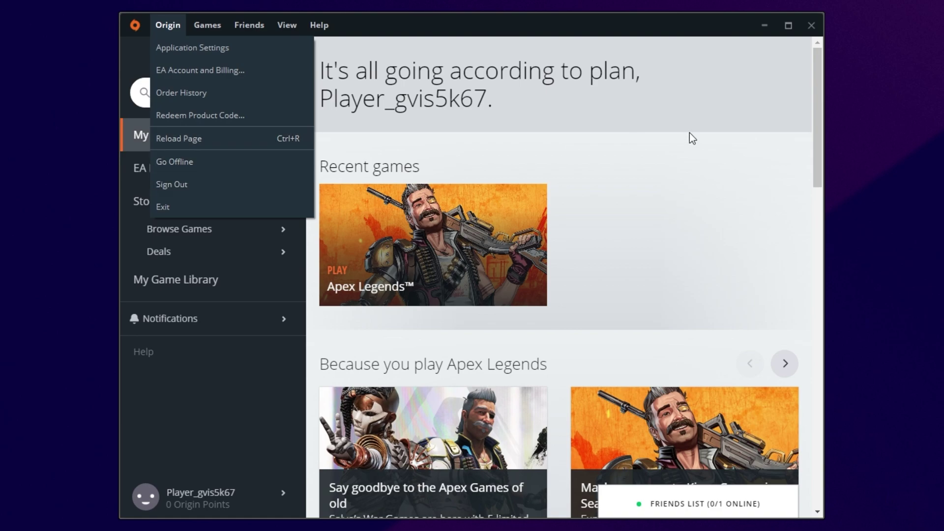
click(764, 26)
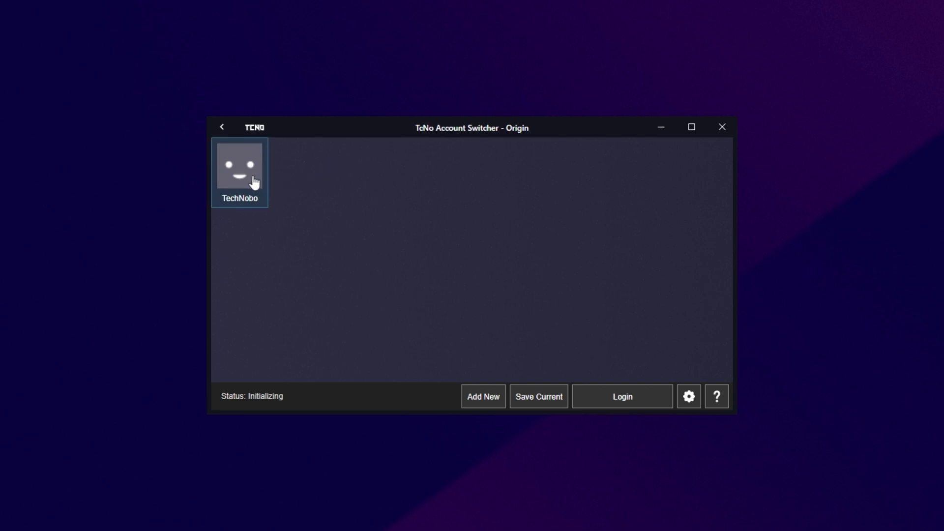
right_click(254, 183)
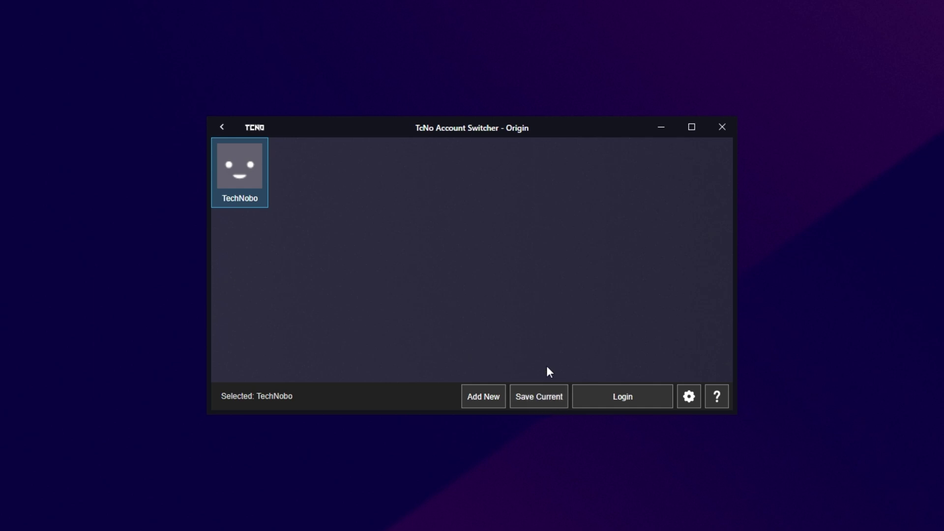
- Start adding a new account and sign Origin into a second EA account with Keep me signed in ticked
click(484, 400)
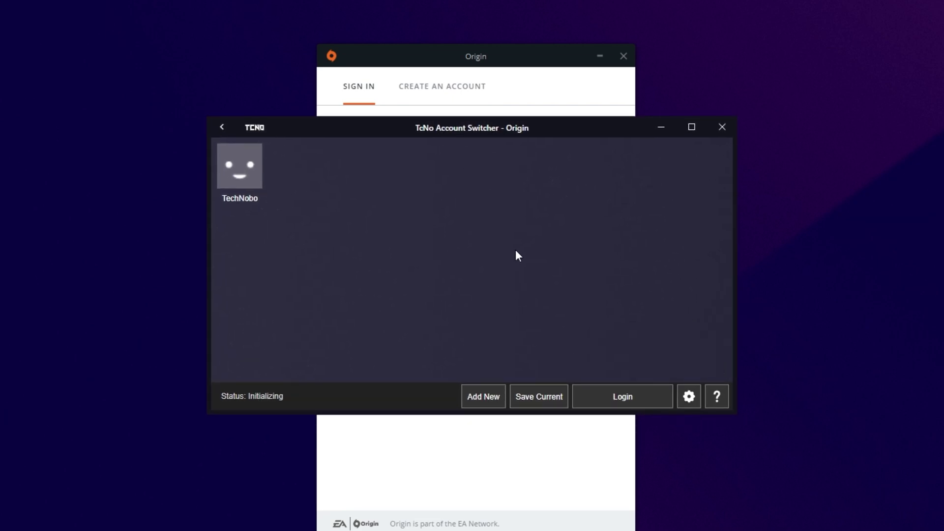
click(433, 51)
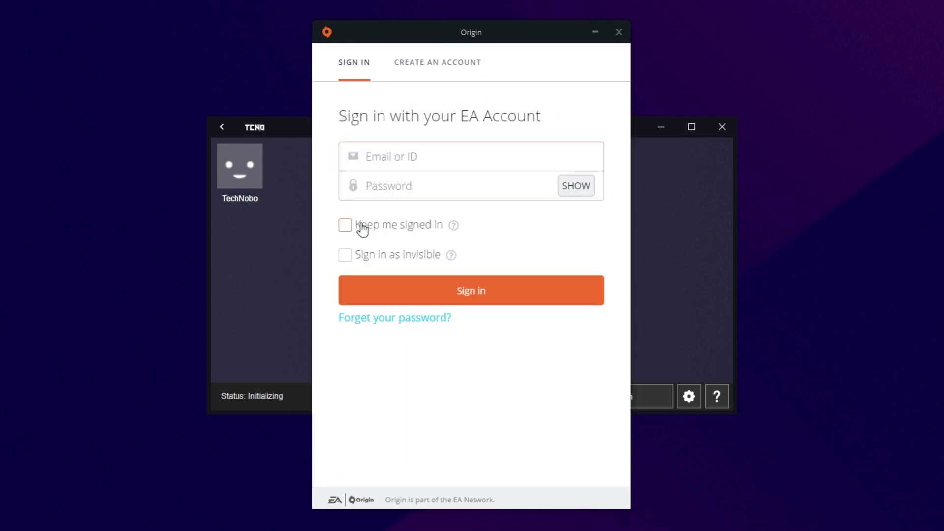
click(346, 226)
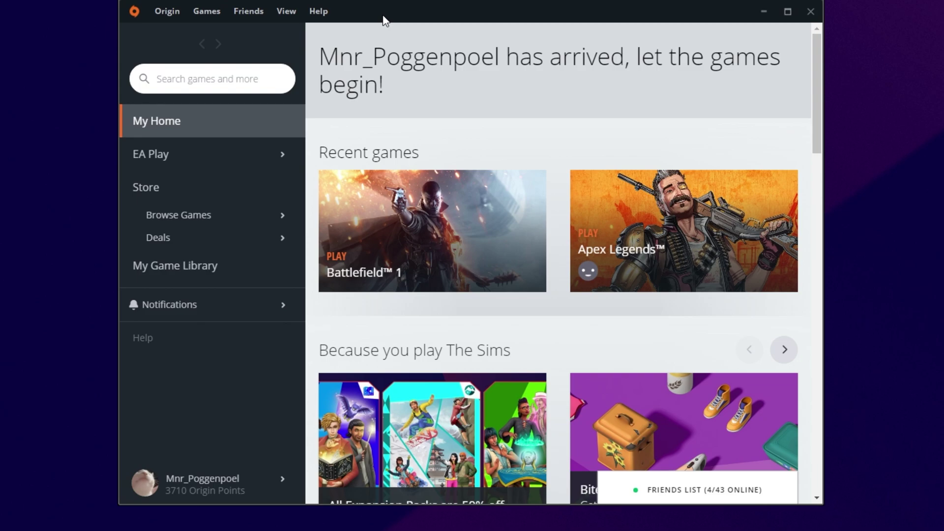
drag(386, 18, 646, 24)
- Save the currently signed-in Origin account in the switcher under the name 'TroubleChute'
click(343, 196)
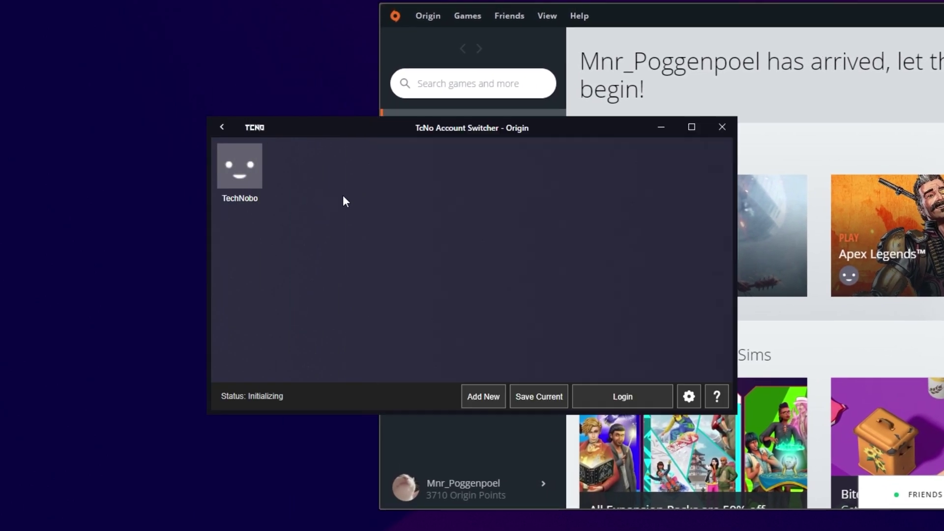
click(541, 399)
click(493, 274)
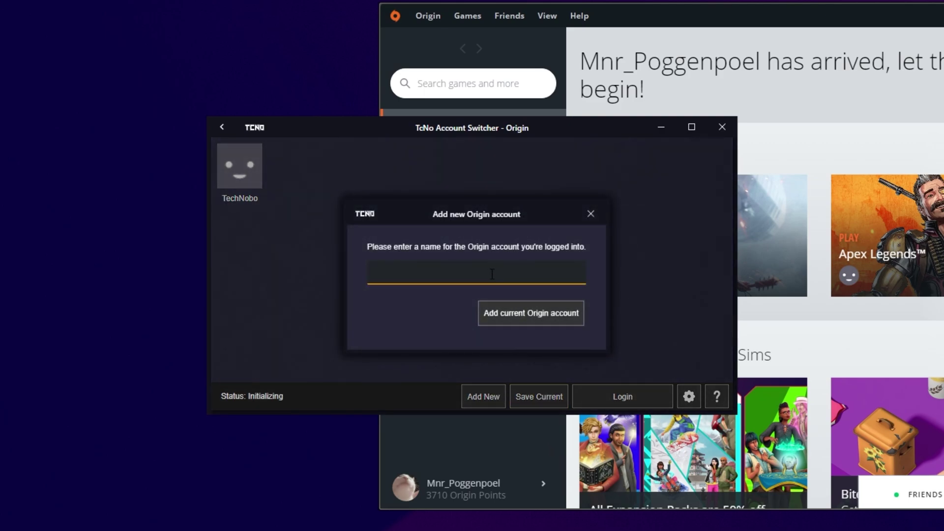
text(TroubleChute)
click(547, 317)
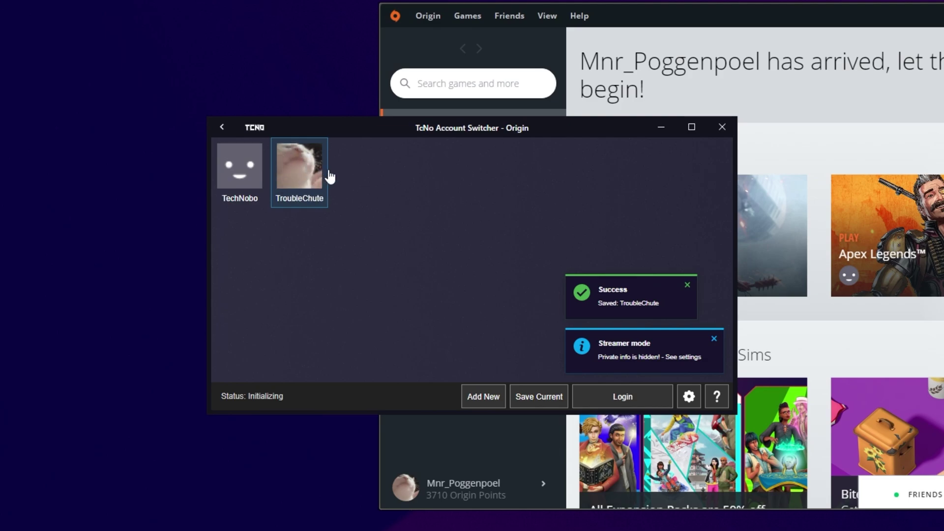
scroll(429, 273, up, 5)
scroll(678, 271, down, 5)
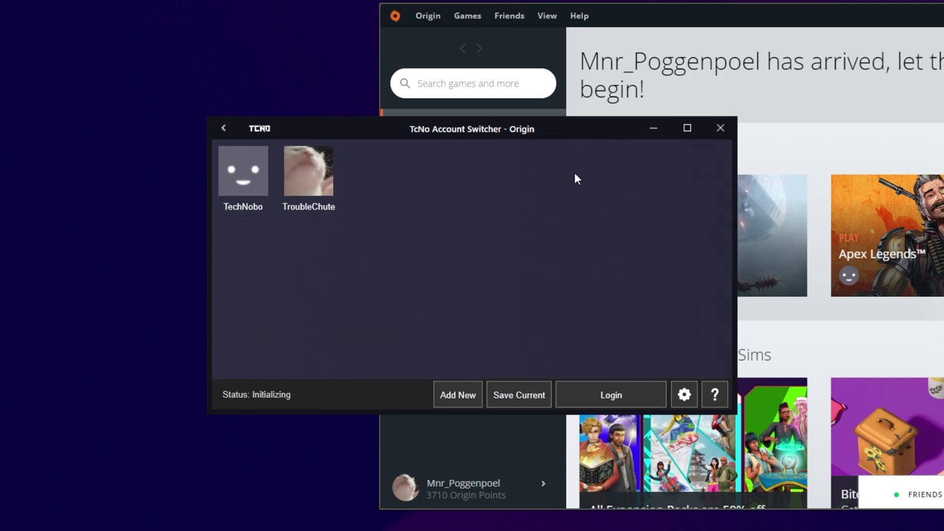
- Switch Origin to the first saved account, TechNobo, from the account switcher
drag(652, 21, 398, 20)
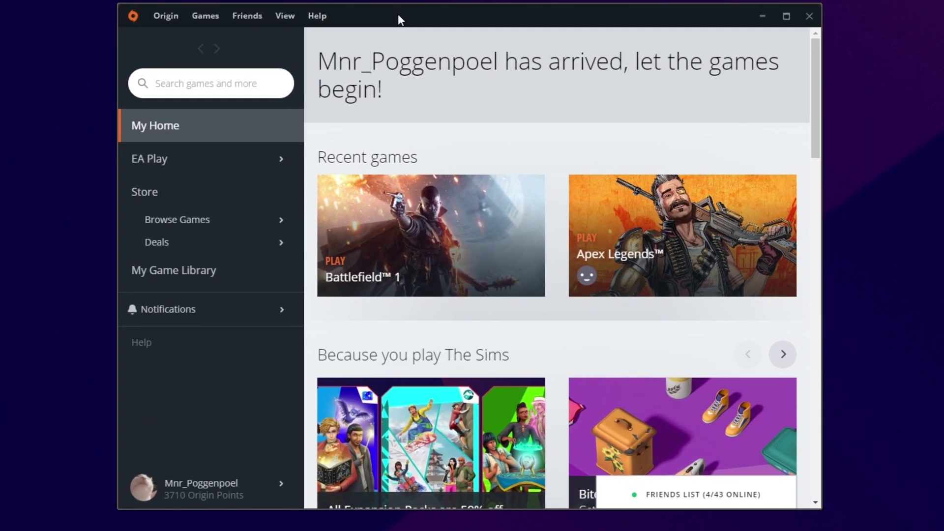
key(alt+Tab)
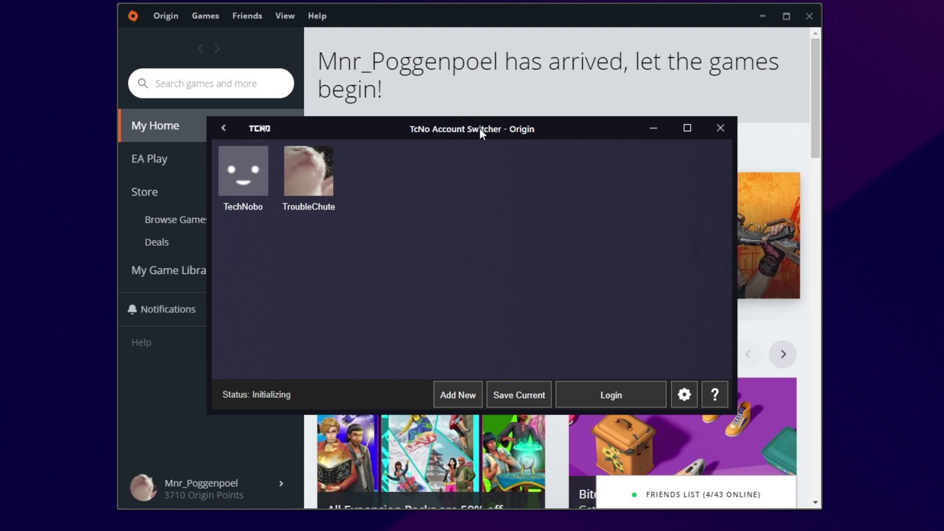
drag(479, 128, 513, 114)
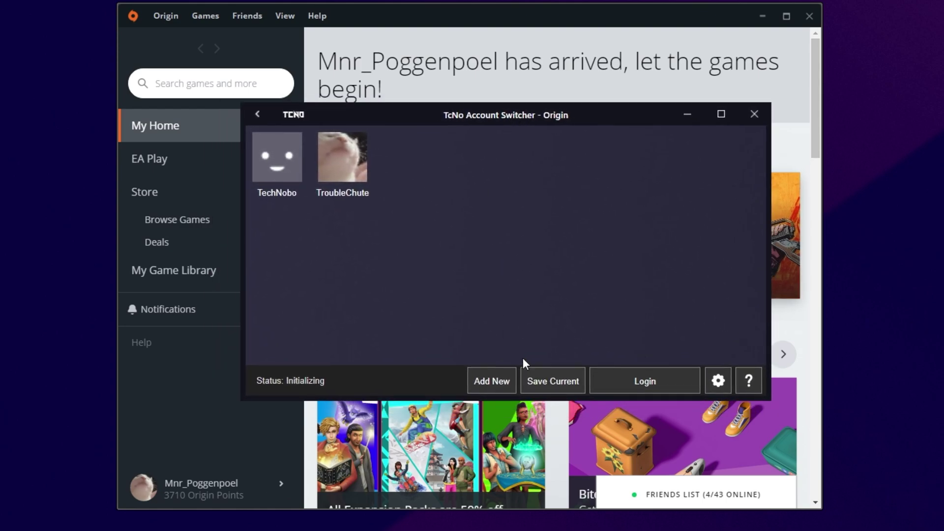
click(275, 196)
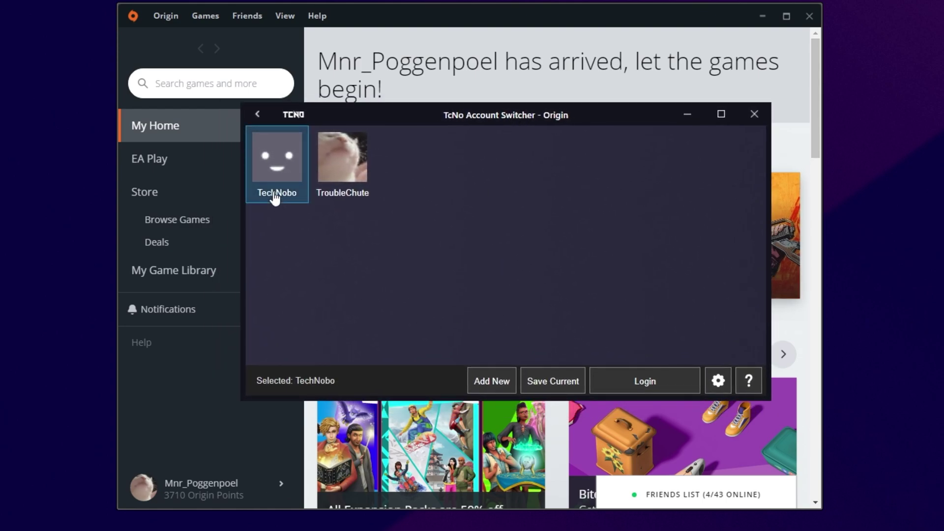
right_click(288, 185)
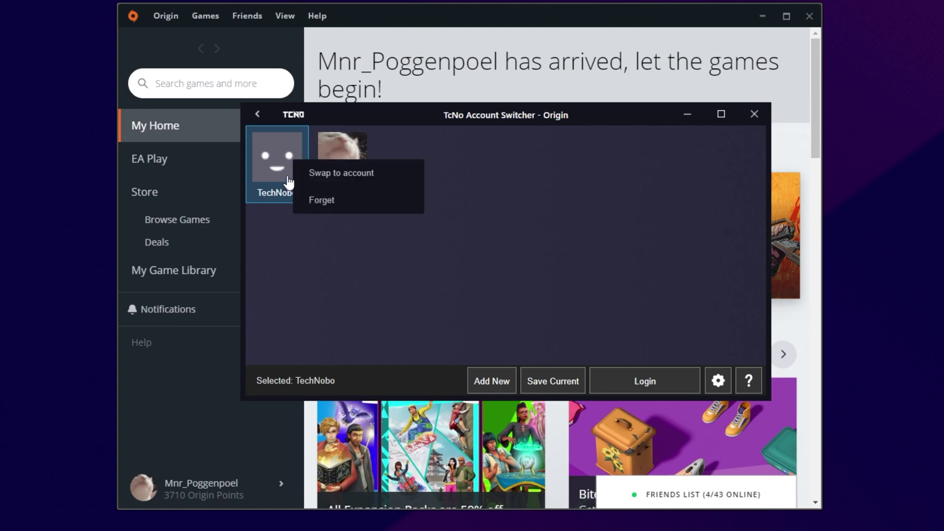
click(537, 185)
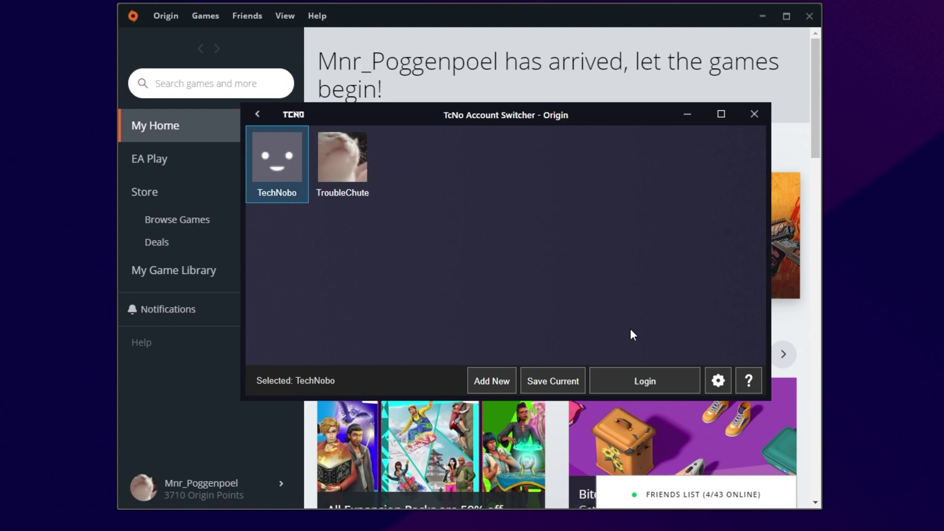
click(648, 385)
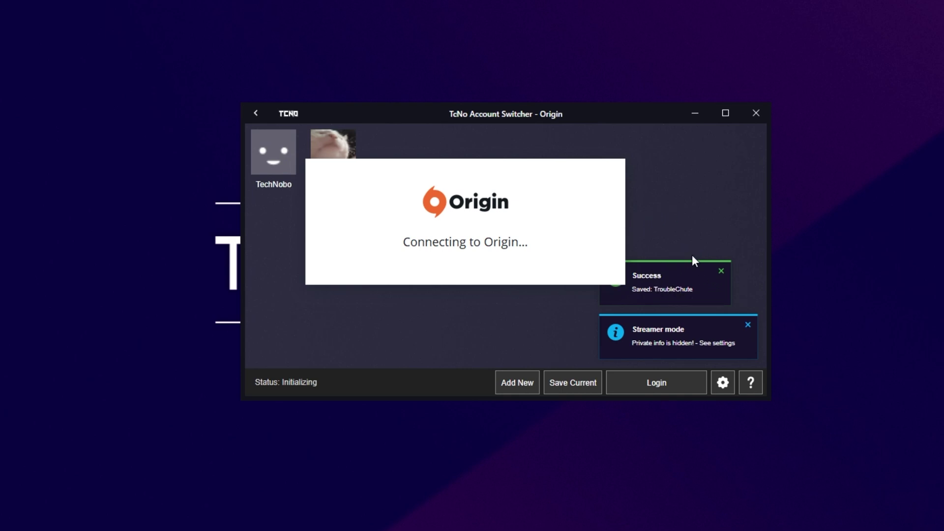
- Open the relaunched Origin's My Game Library, showing Apex Legends
drag(461, 120, 820, 136)
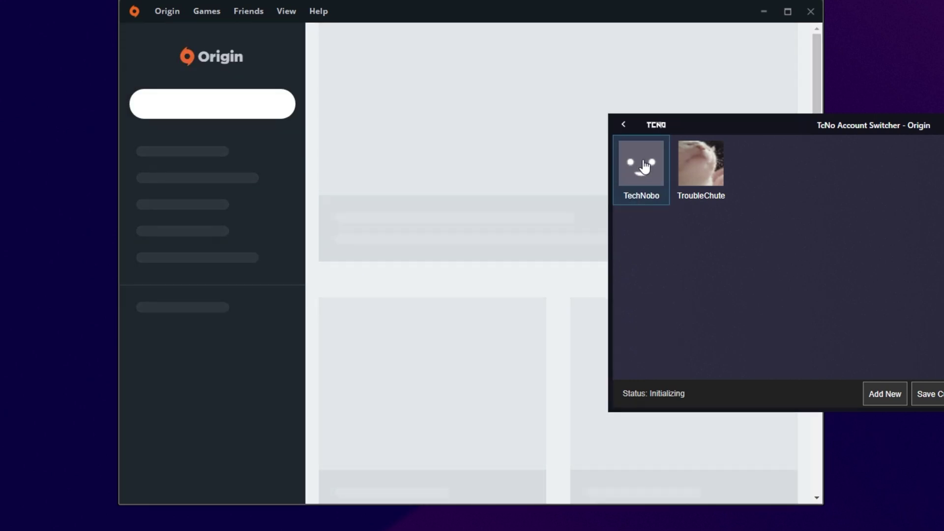
click(190, 480)
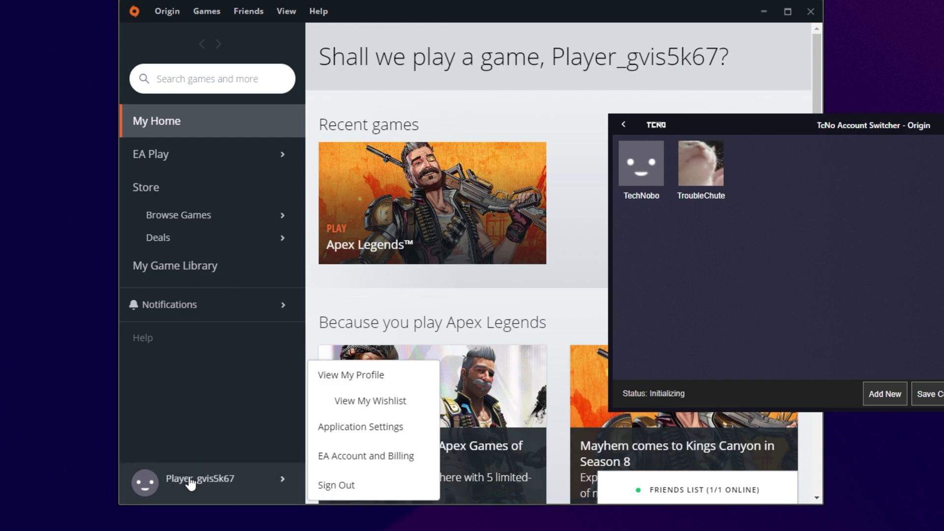
click(238, 274)
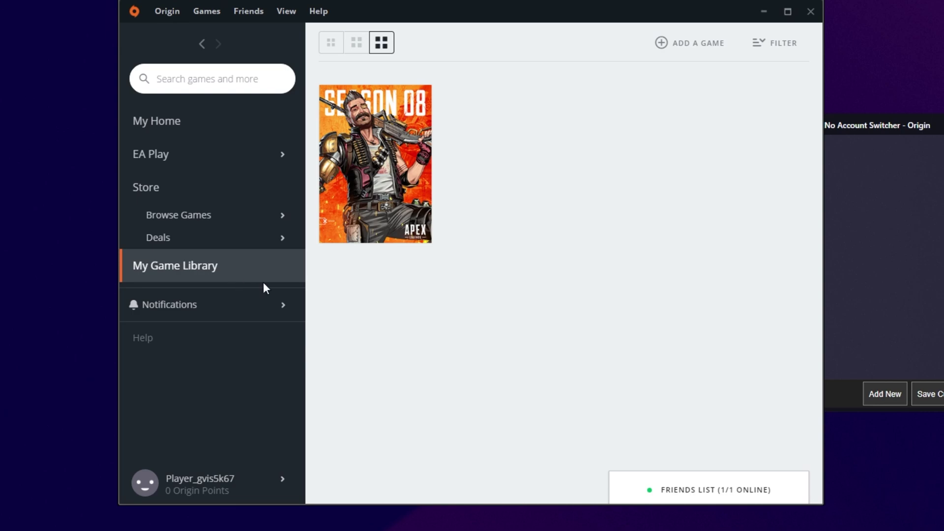
- Switch Origin back to TroubleChute and view its Battlefield-filled game library
click(860, 204)
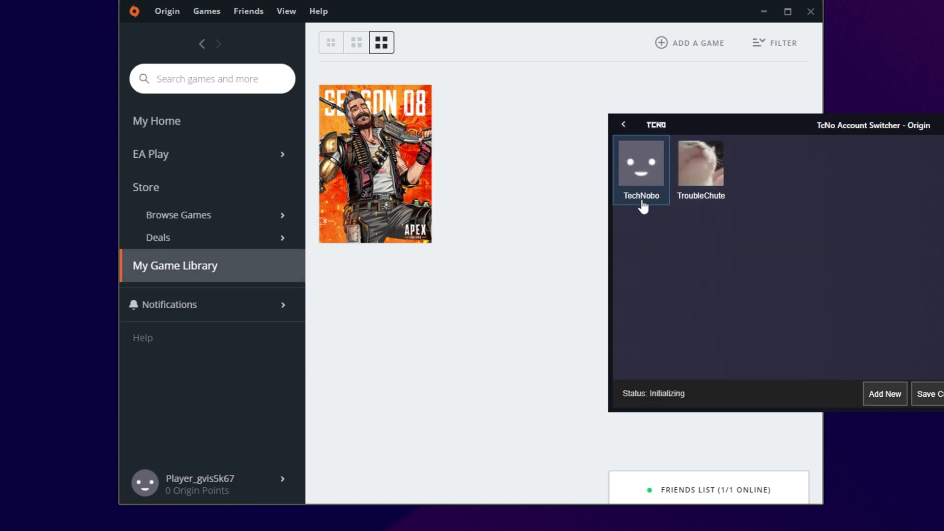
double_click(698, 175)
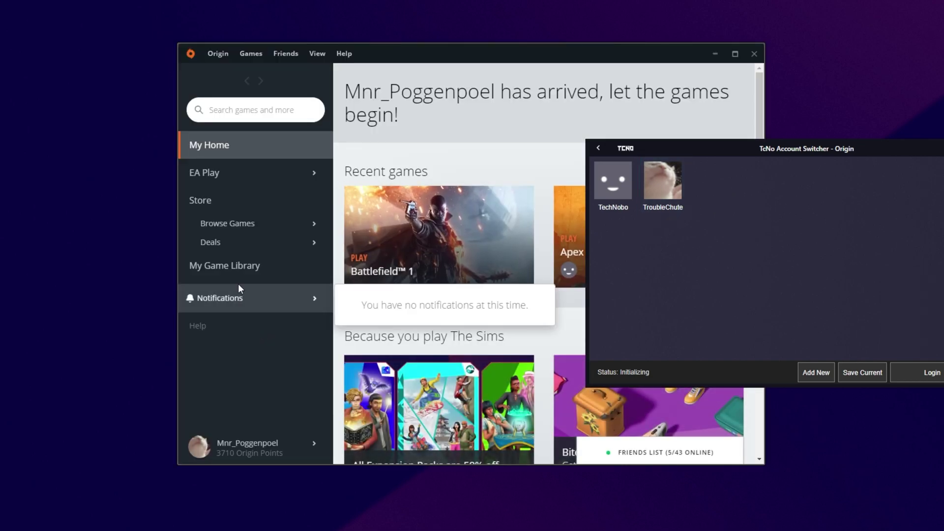
click(238, 273)
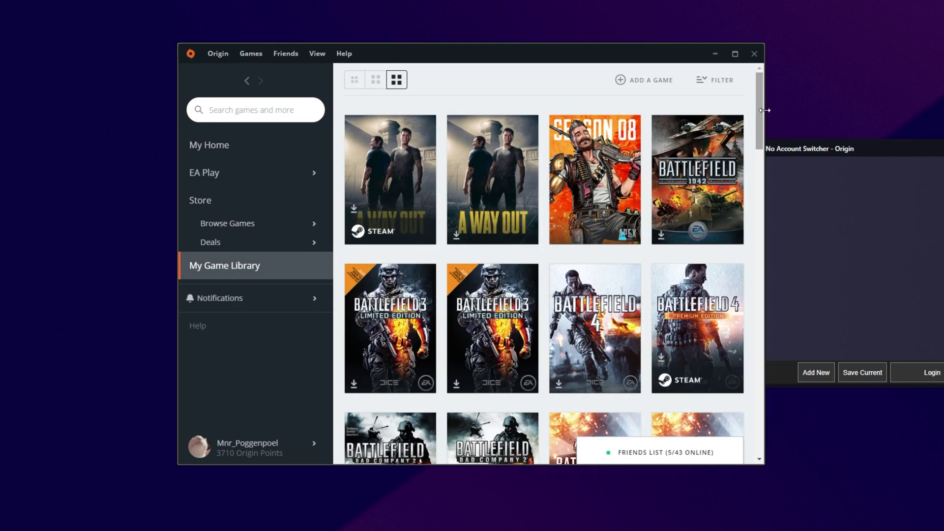
- Move the account switcher window to the centre over Origin
click(844, 282)
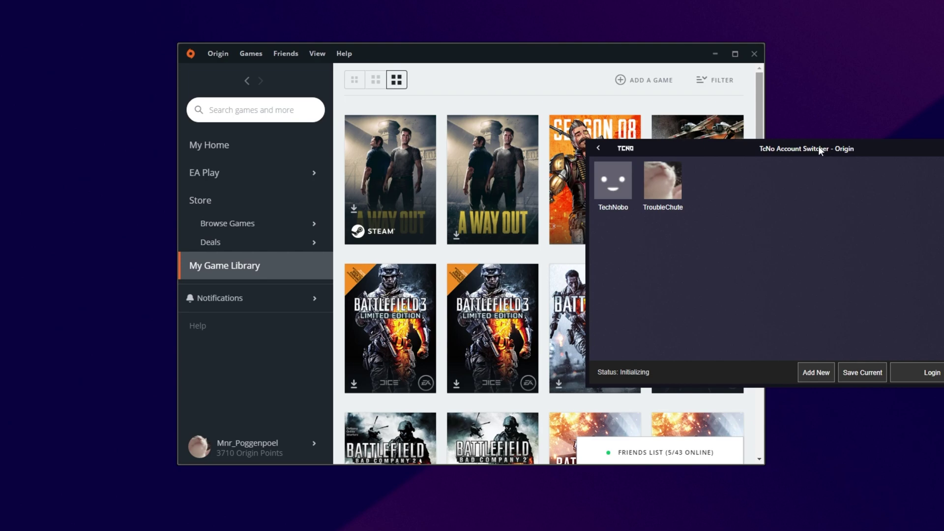
drag(818, 147, 484, 148)
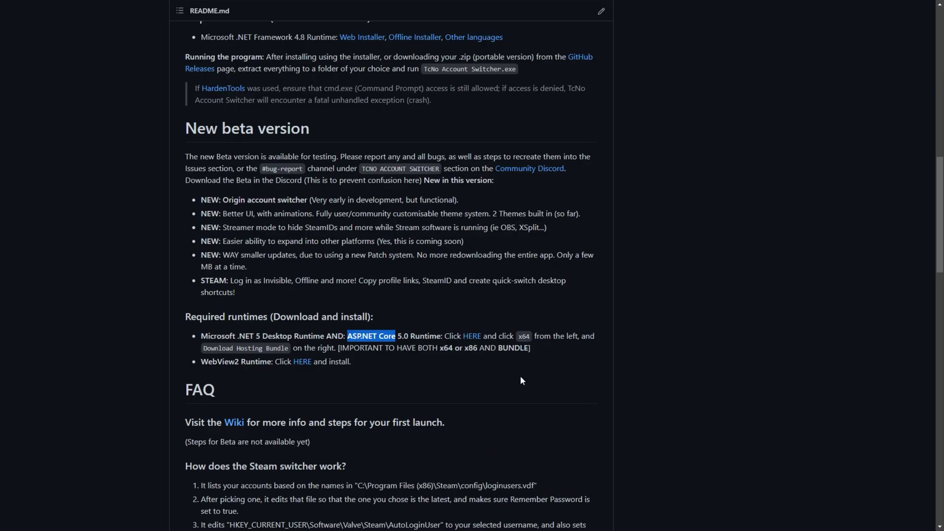
scroll(520, 376, up, 15)
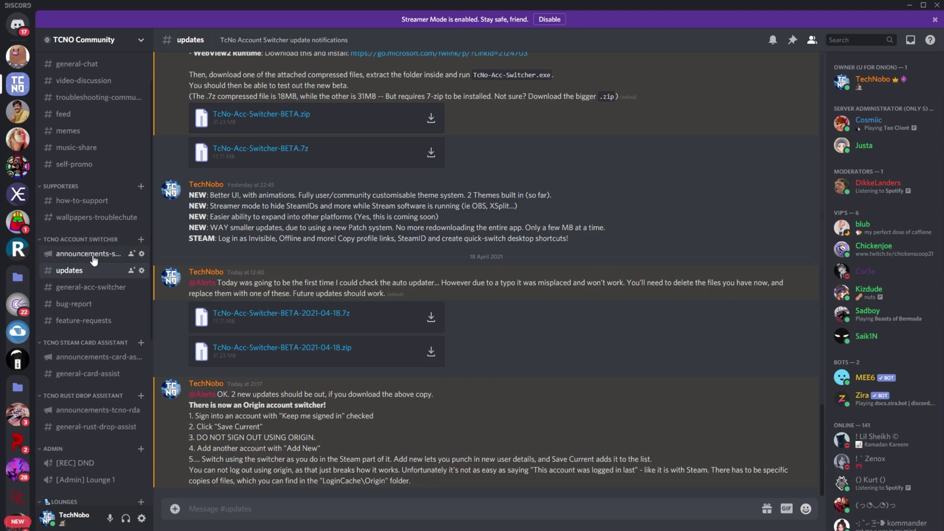
- Read the react-to-be-notified message in the #announcements-switcher channel
click(94, 256)
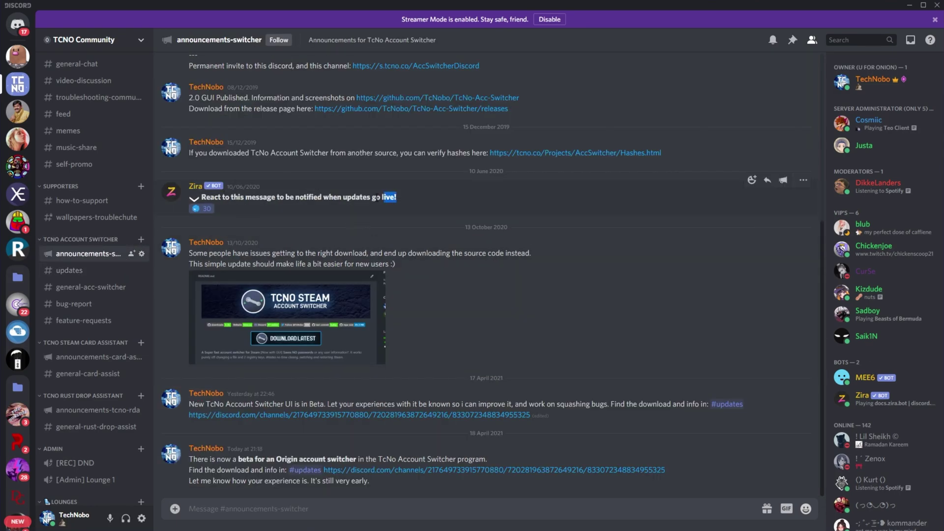
mouse_move(396, 197)
mouse_down()
mouse_move(178, 202)
mouse_move(396, 197)
mouse_up()
click(249, 208)
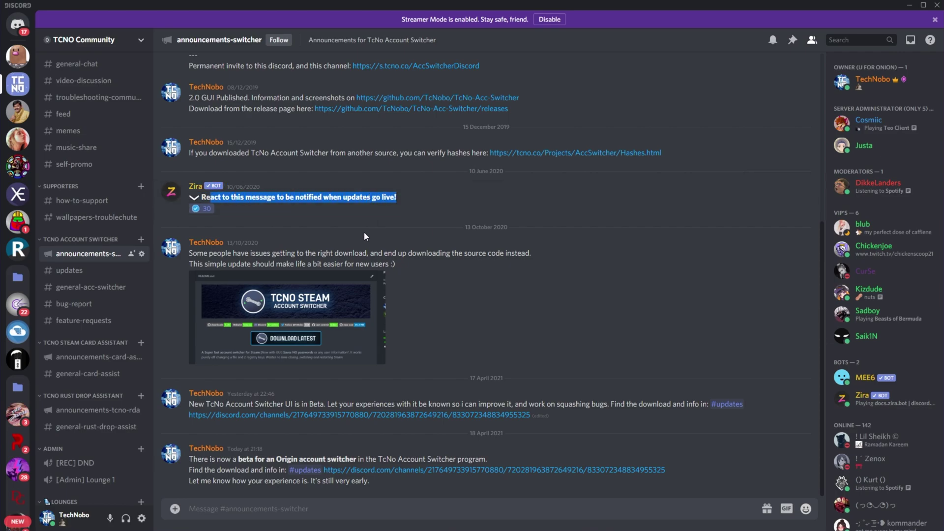
click(279, 213)
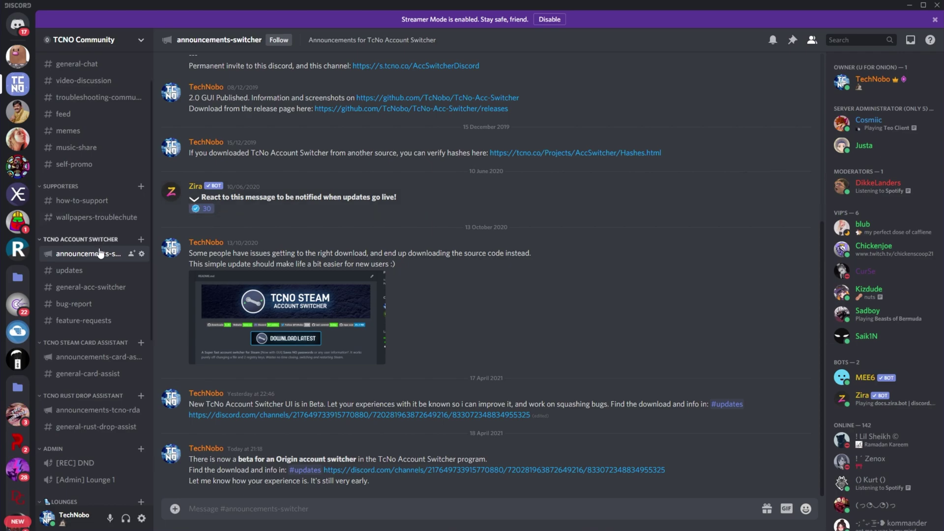
- Show the Origin switcher instructions and beta download attachments in the #updates channel
click(81, 272)
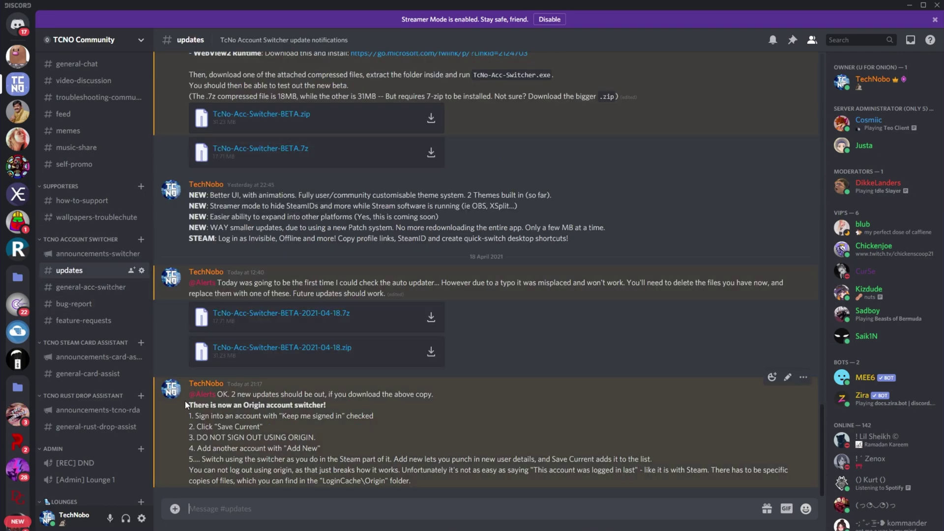
drag(215, 400, 438, 484)
click(437, 484)
scroll(381, 275, up, 1)
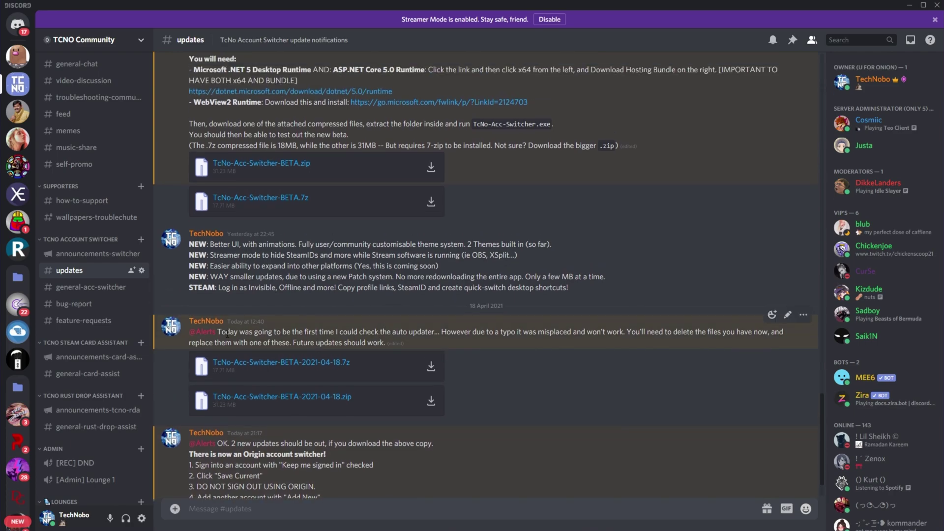
drag(218, 332, 536, 338)
scroll(535, 338, down, 1)
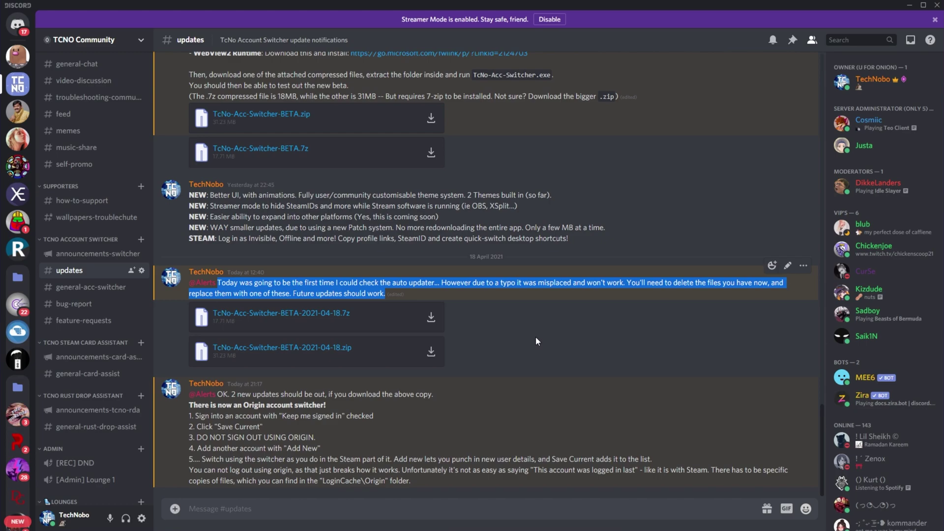
click(512, 317)
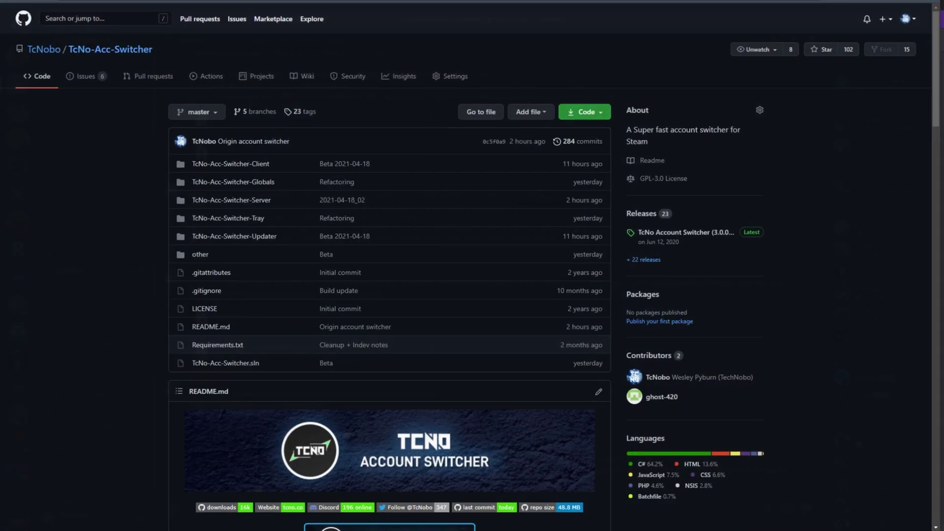
- Review the 3.0.02 Beta release date and 32-bit installer asset, then return to the repository page
scroll(731, 356, down, 3)
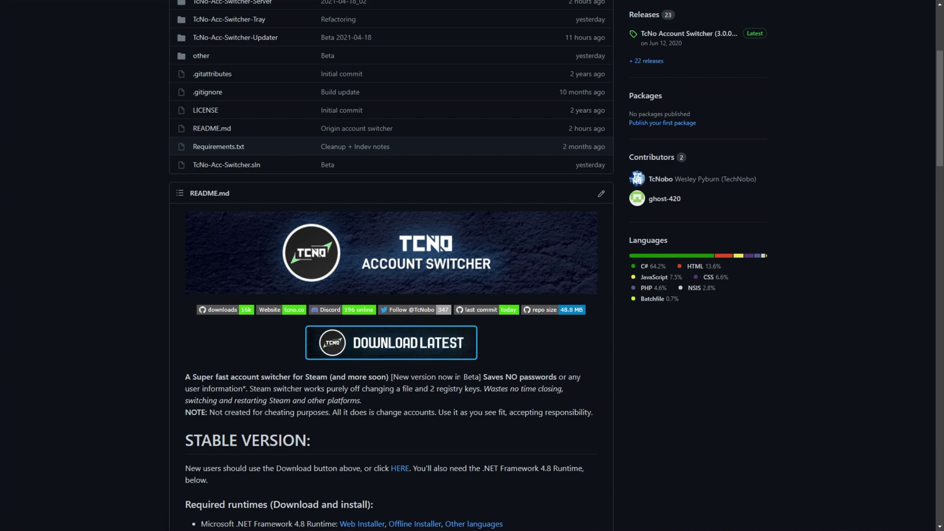
click(655, 35)
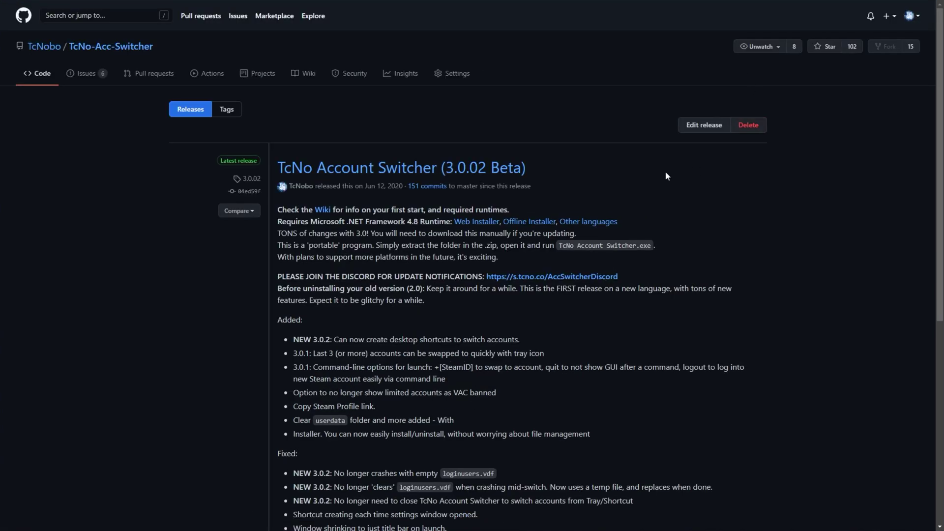
drag(402, 186, 365, 185)
scroll(458, 274, down, 7)
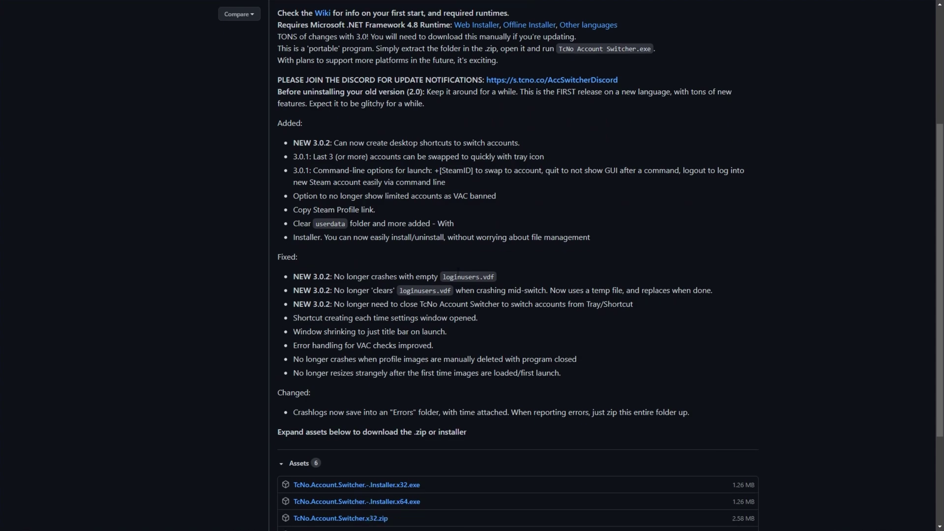
drag(438, 338, 341, 339)
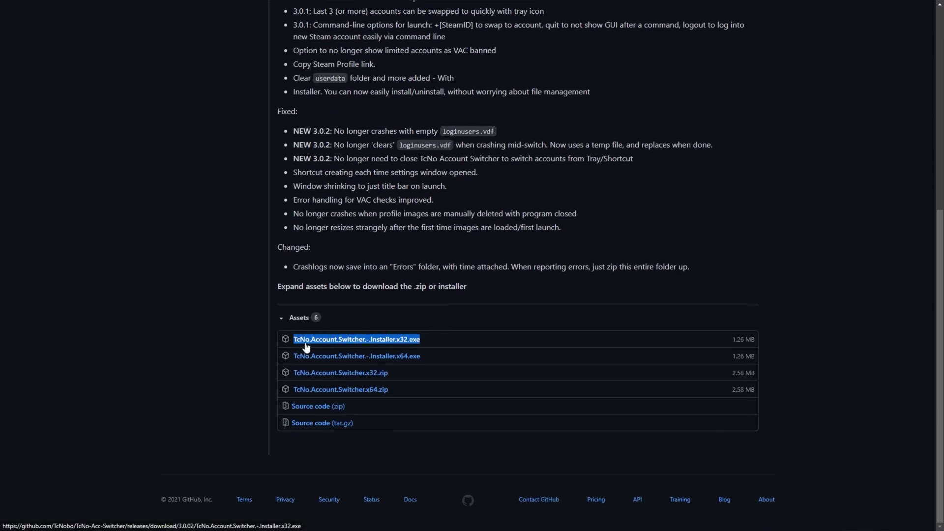
key(alt+Left)
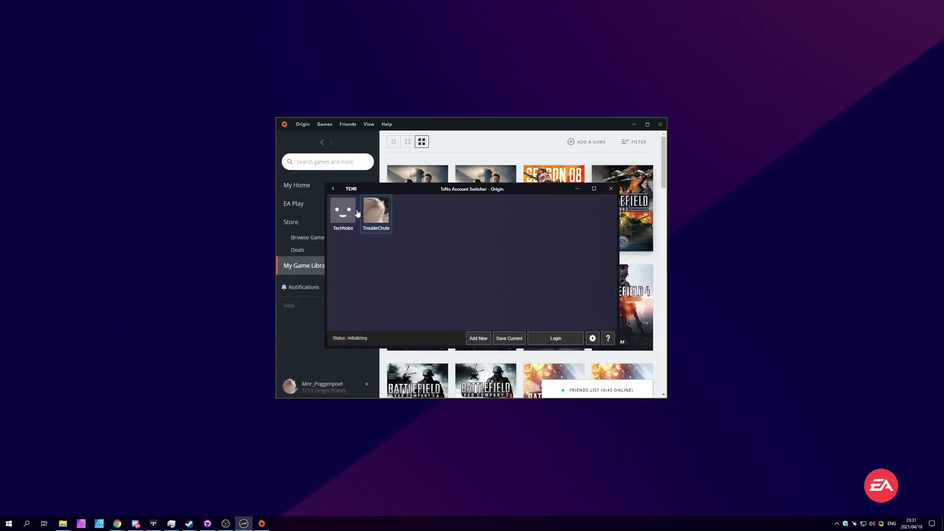
- Leave the Origin account list for the switcher's Steam and Origin platform chooser
click(333, 188)
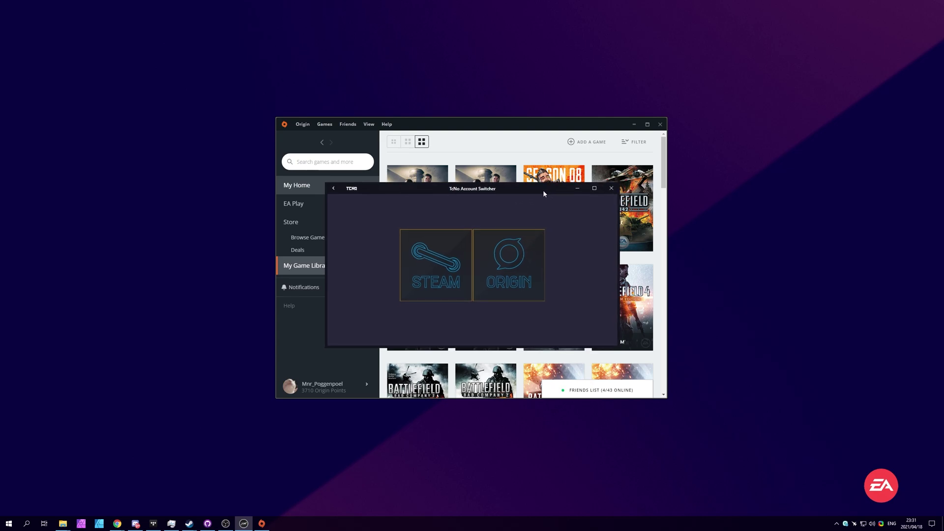
drag(543, 190, 544, 192)
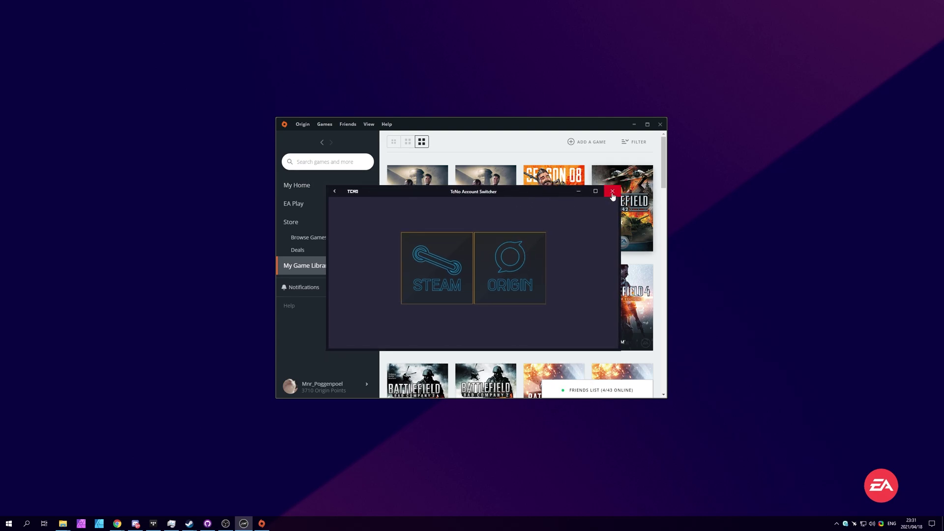